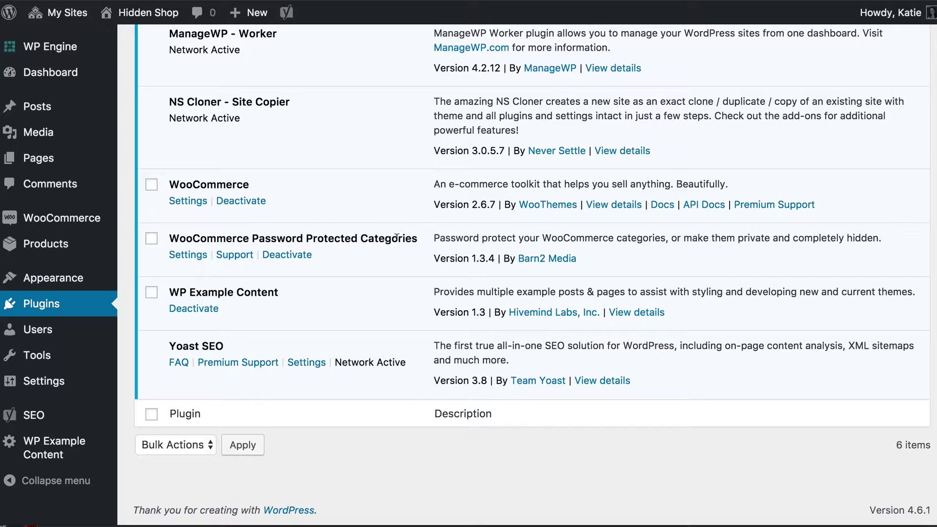
scroll(396, 237, "up", 5)
scroll(397, 237, "down", 4)
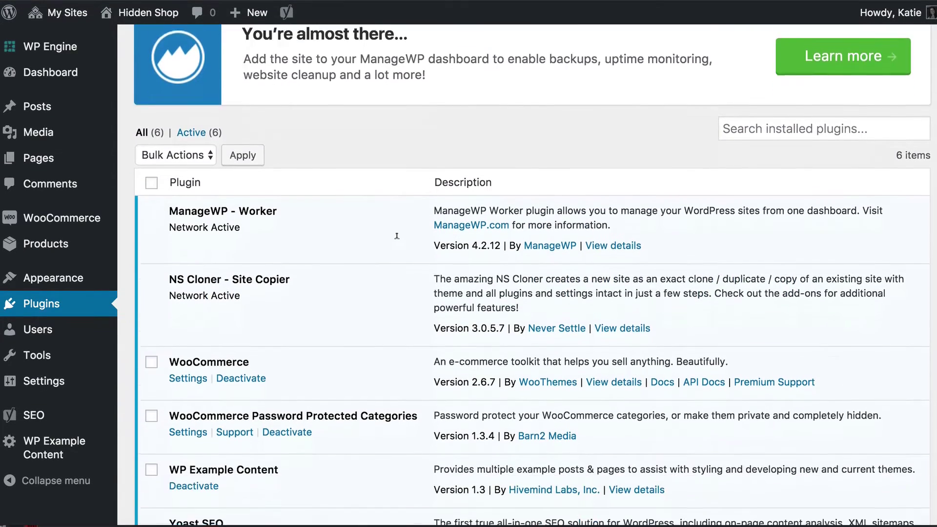
scroll(396, 237, "down", 2)
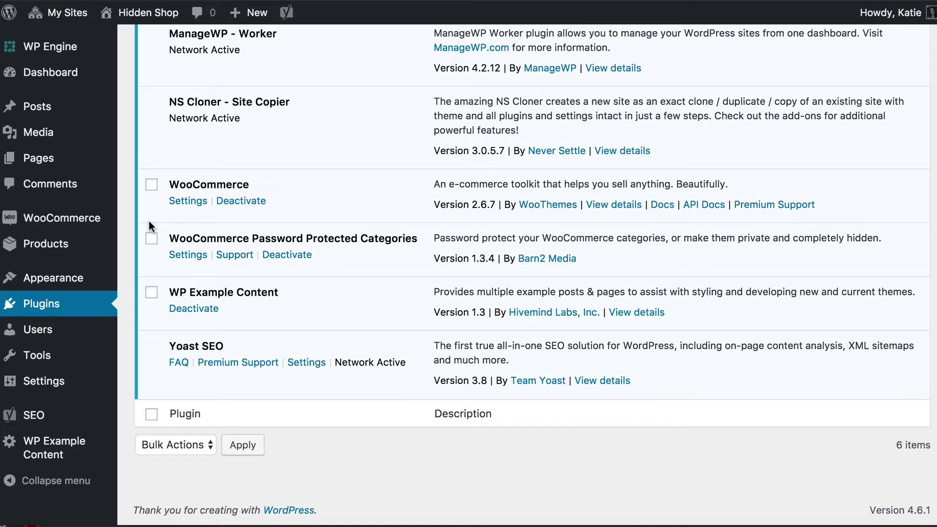
Open the Products list and scroll through its 23 products, such as Woo Single #2.
left_click(51, 250)
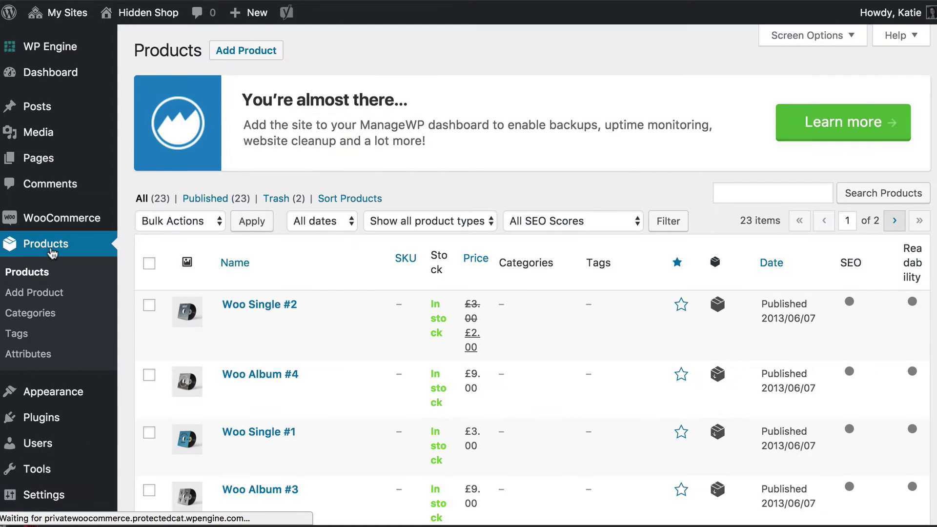
scroll(269, 319, "down", 3)
scroll(270, 320, "down", 6)
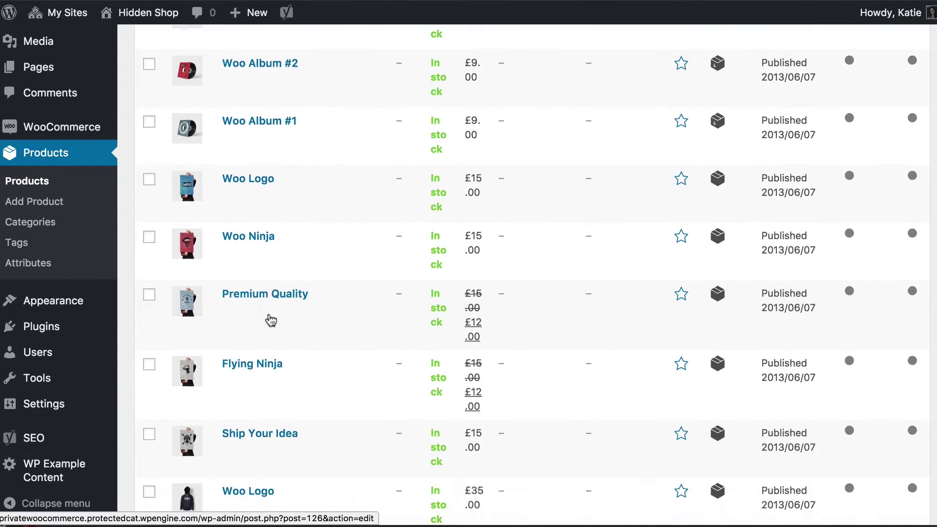
scroll(270, 319, "up", 9)
scroll(270, 320, "up", 1)
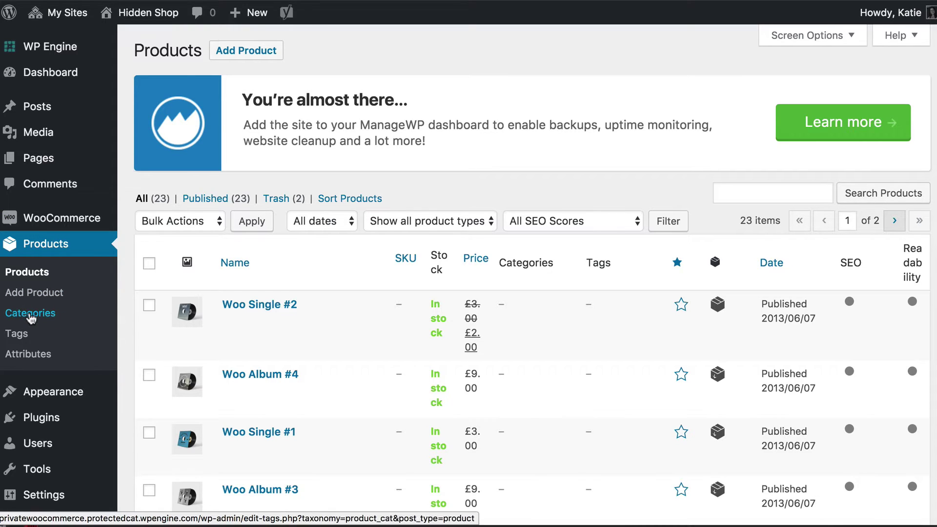
On the Product Categories page, enter 'Private Store' as the new category name.
left_click(31, 319)
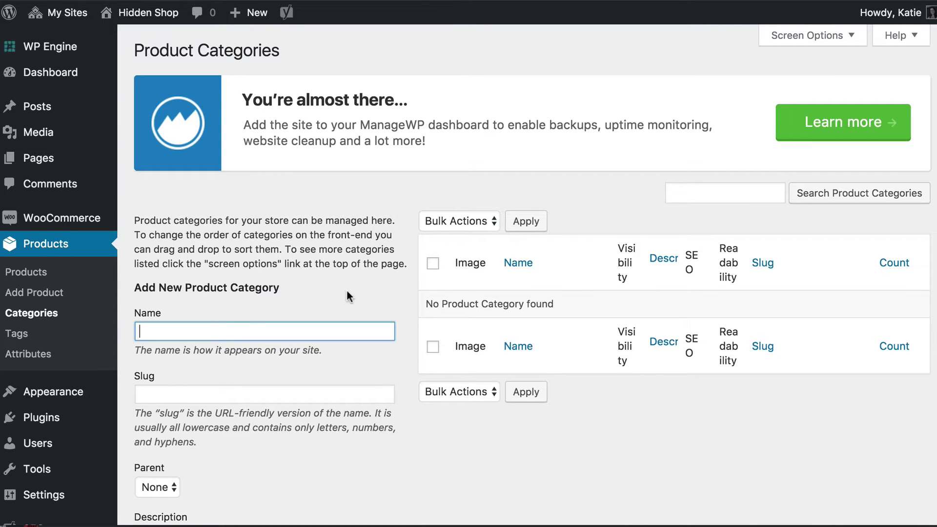
scroll(347, 292, "down", 5)
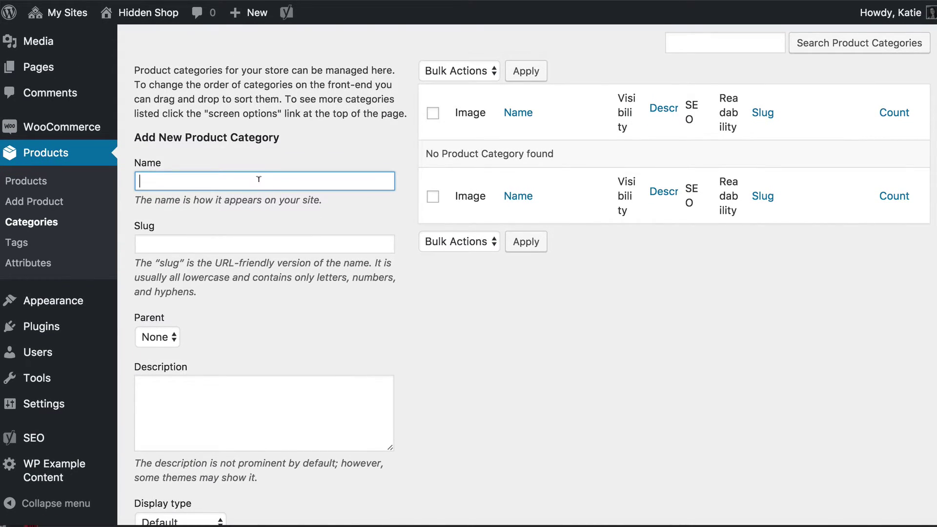
type("Privte")
key("BackSpace")
key("BackSpace")
type("ate Store")
Enter 'private-store' as the category slug.
left_click(139, 244)
type("private-store")
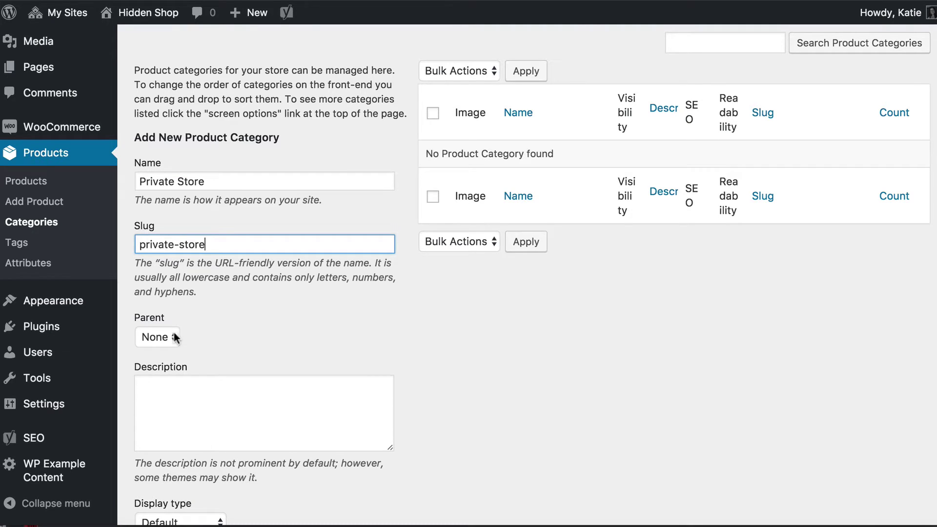
scroll(166, 378, "down", 3)
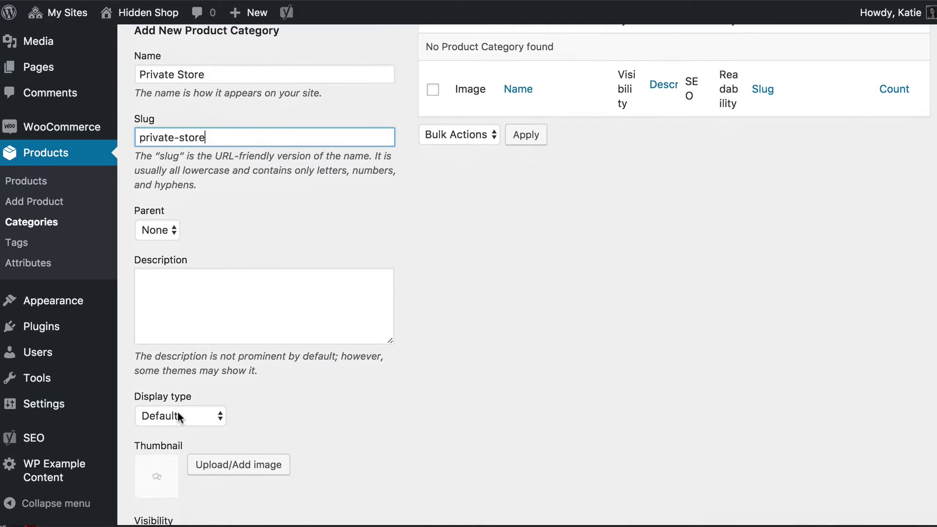
scroll(179, 417, "down", 3)
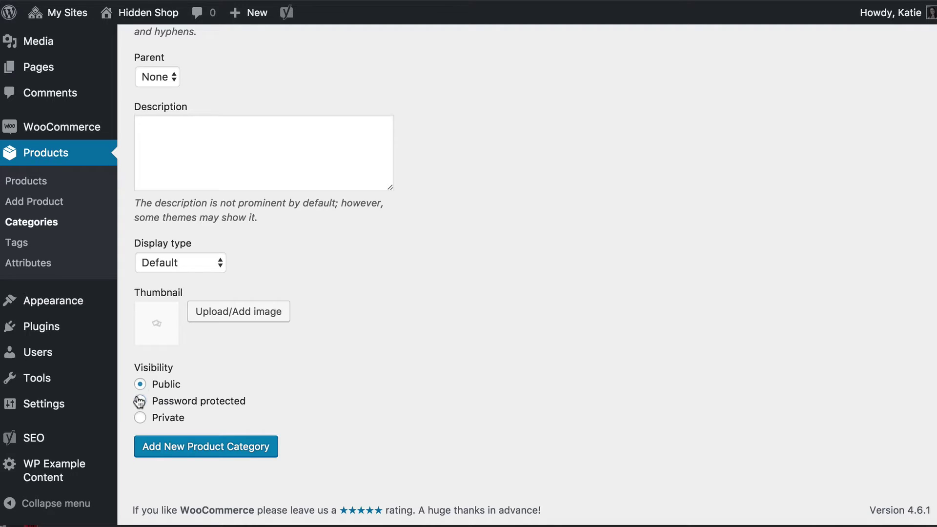
Set the new category's visibility to Password protected, after briefly trying Private, and enter a password.
left_click(139, 400)
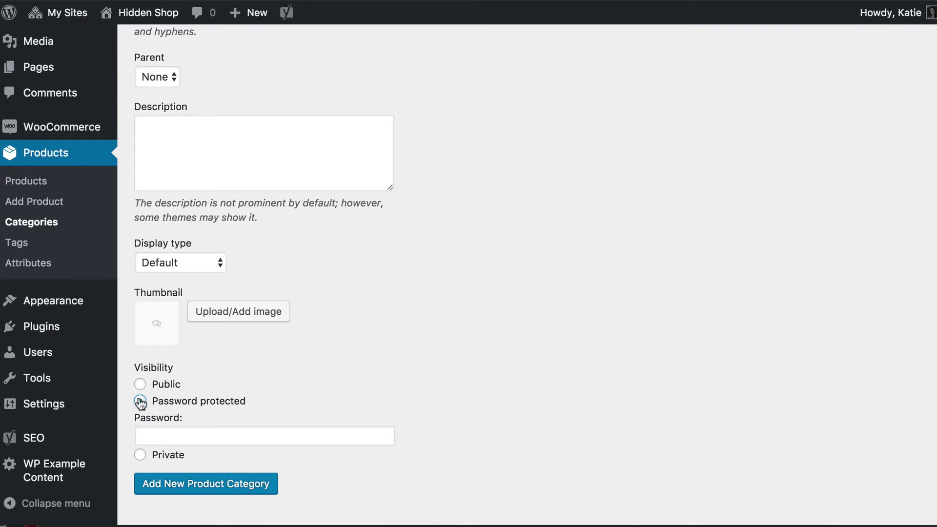
left_click(140, 455)
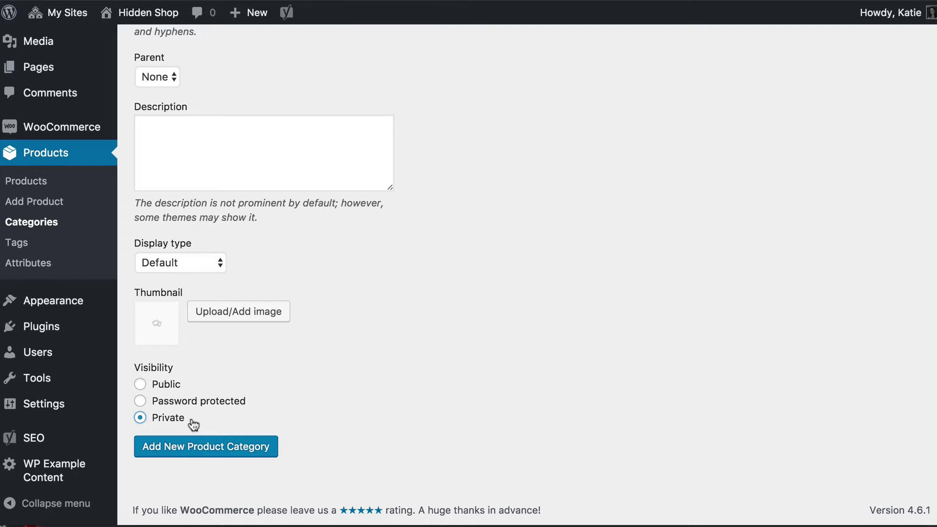
left_click(140, 401)
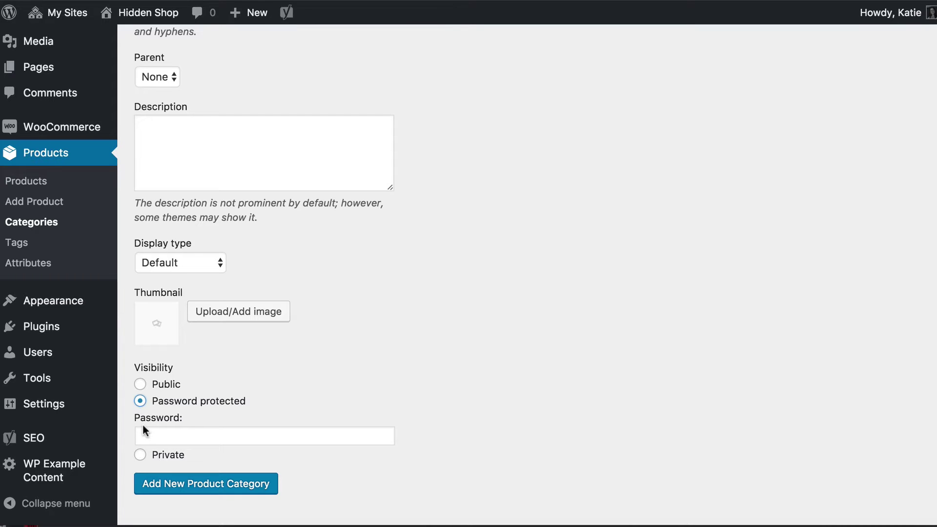
left_click(143, 430)
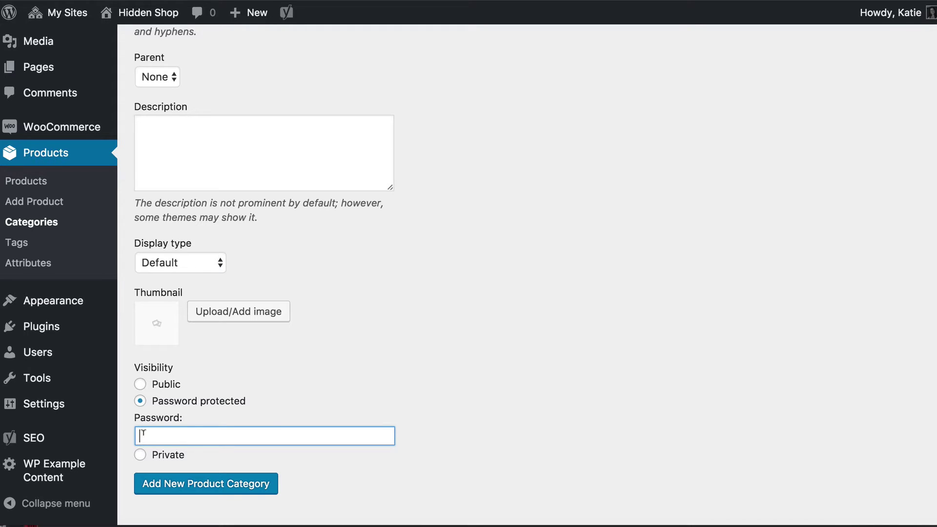
type("password")
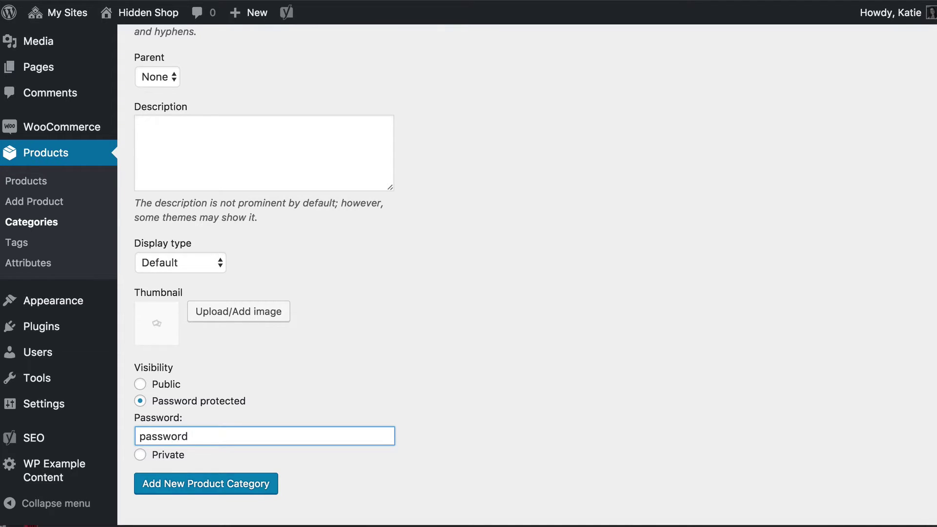
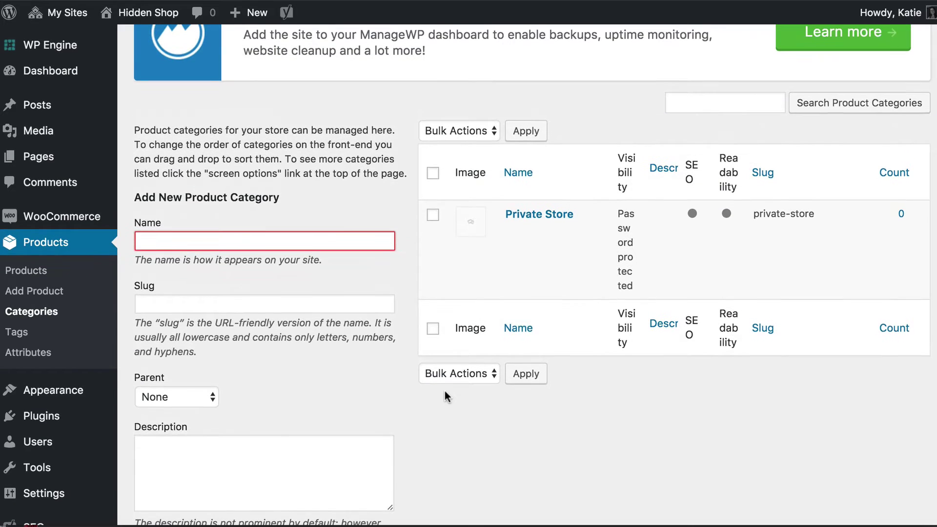
Enter the name 'Sub-category 1' and slug 'sub1' for a new product category.
mouse_move(495, 264)
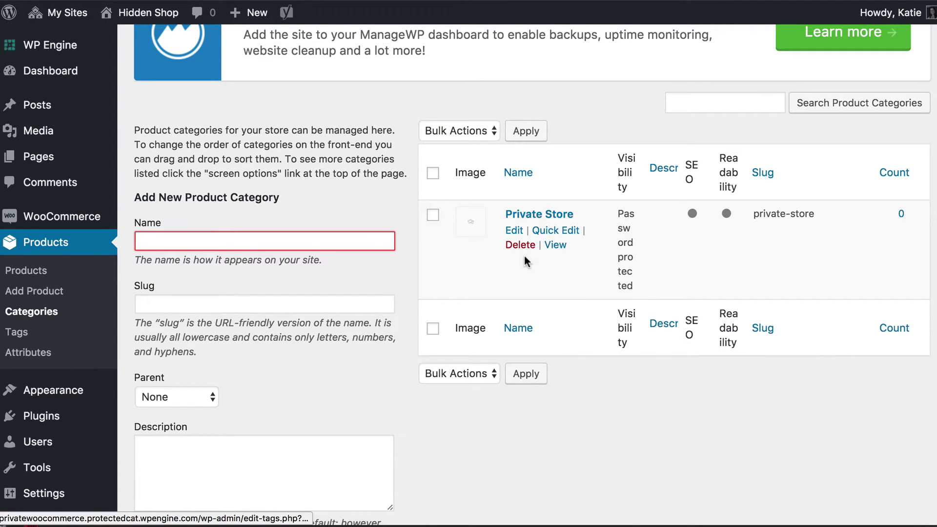
scroll(522, 261, "down", 1)
scroll(522, 262, "up", 1)
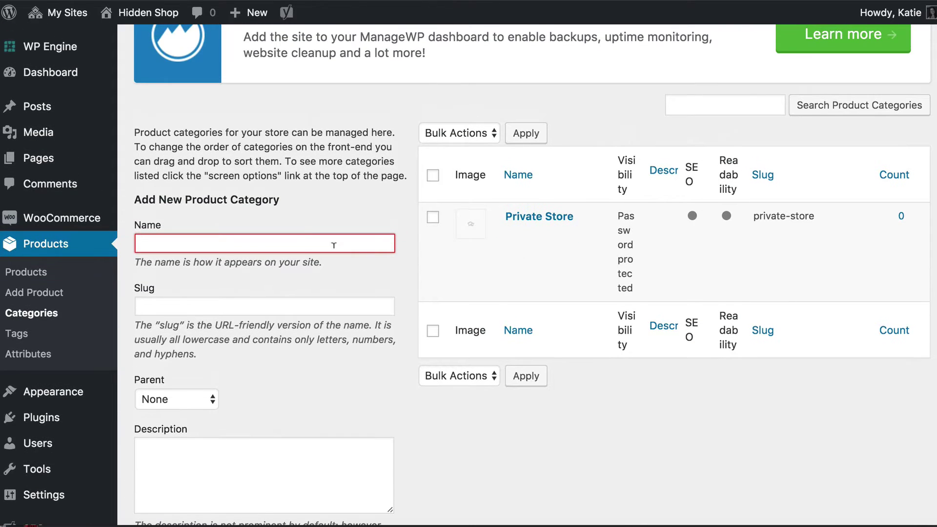
left_click(292, 240)
type("Sub-category")
left_click(246, 306)
type("sub1")
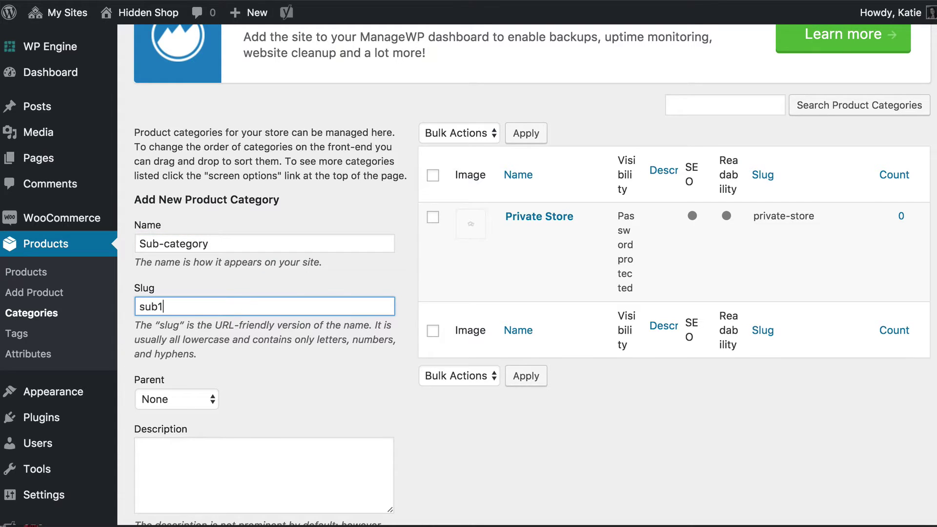
left_click(247, 237)
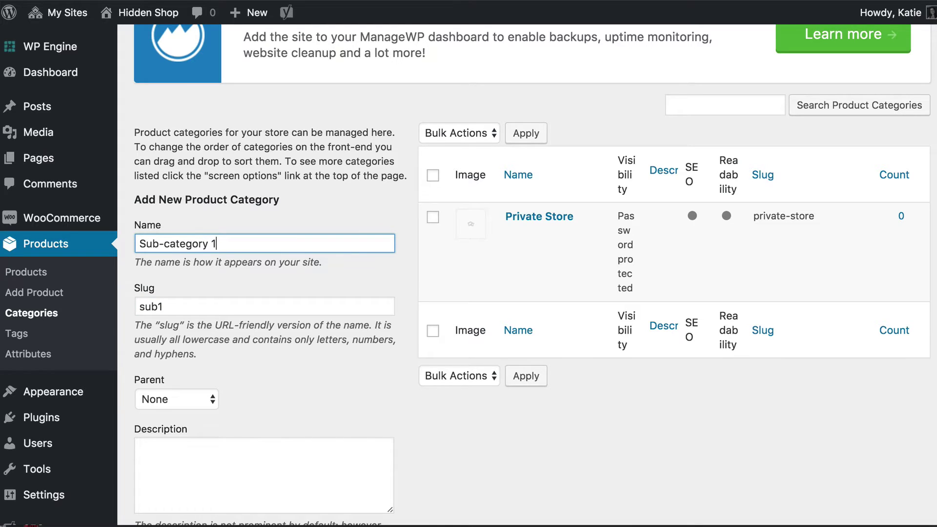
scroll(212, 295, "down", 4)
Set its parent to Private Store and visibility to Public, then add the category.
left_click(205, 299)
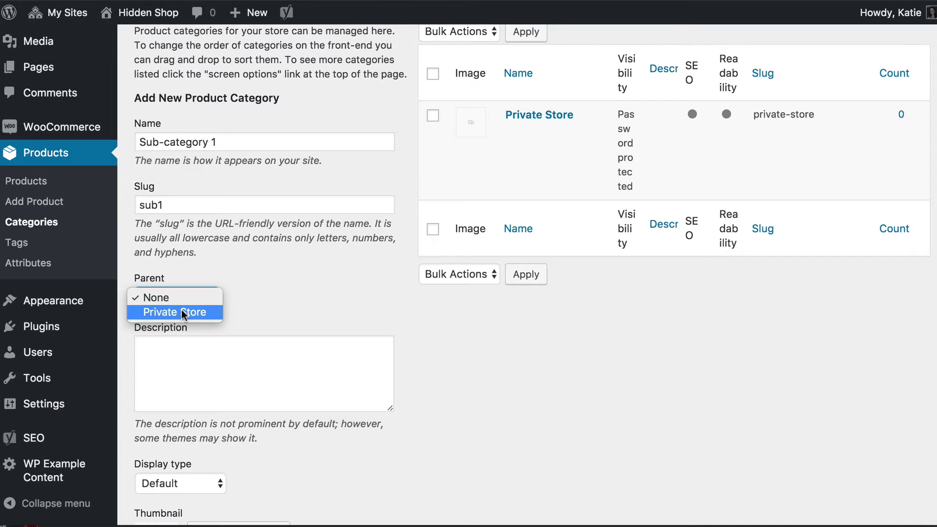
left_click(182, 312)
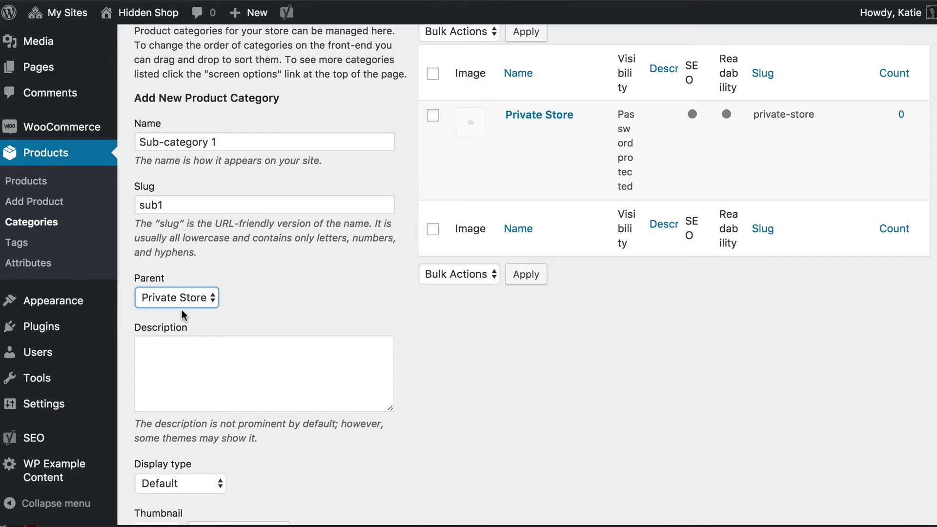
left_click(227, 142)
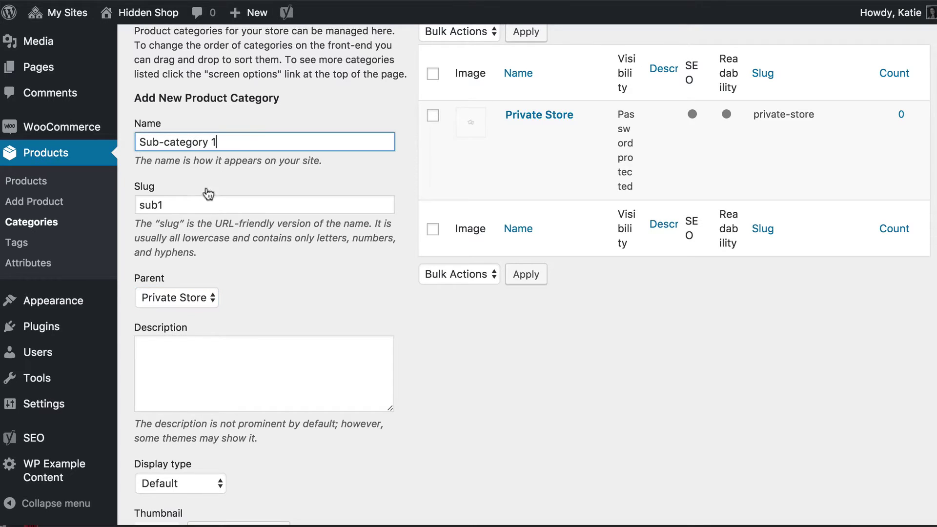
left_click(198, 199)
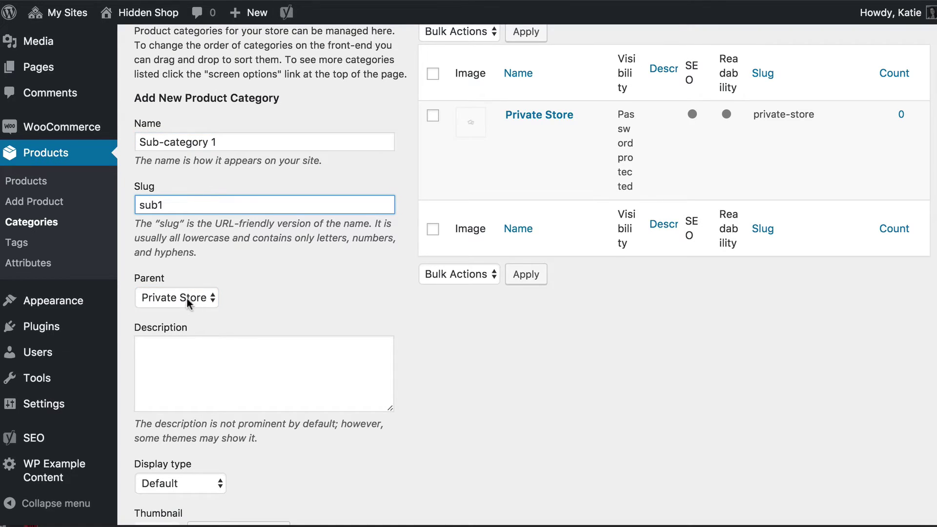
scroll(222, 333, "down", 3)
scroll(224, 337, "down", 4)
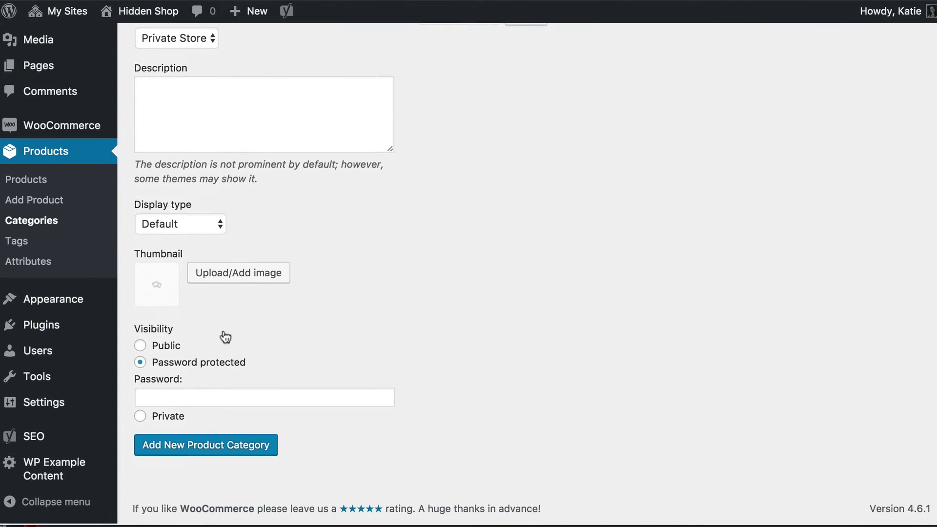
left_click(141, 347)
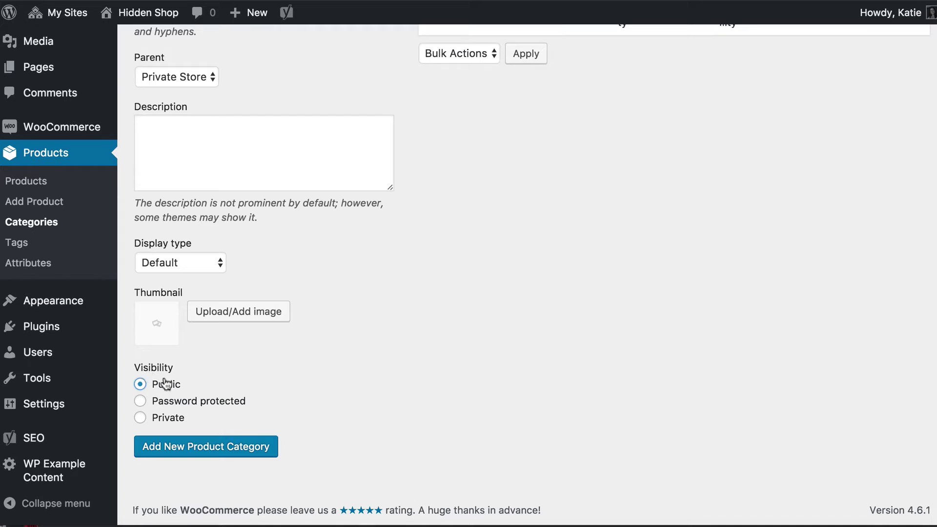
left_click(184, 447)
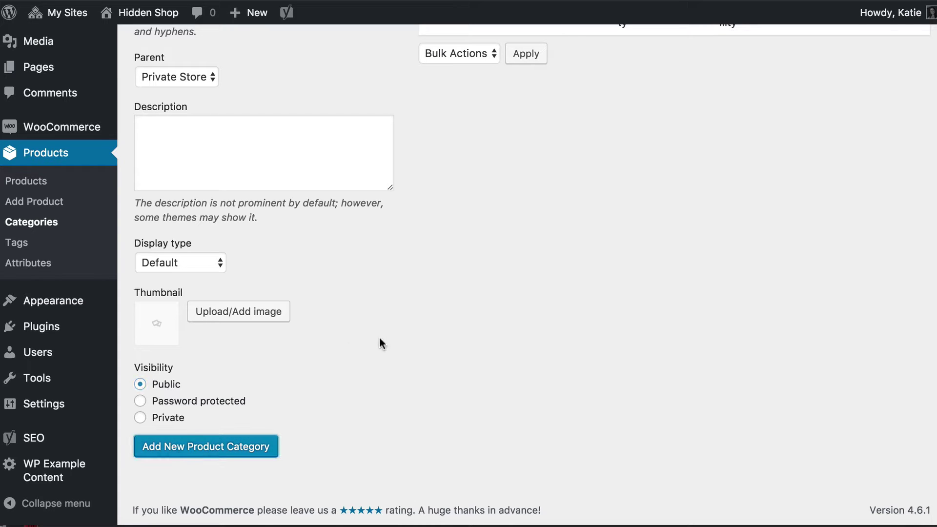
scroll(388, 337, "up", 5)
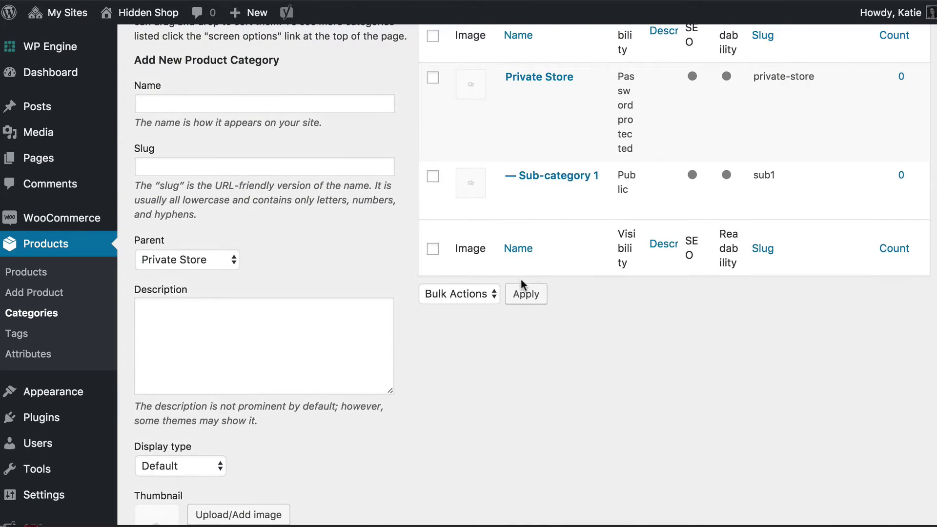
mouse_move(529, 190)
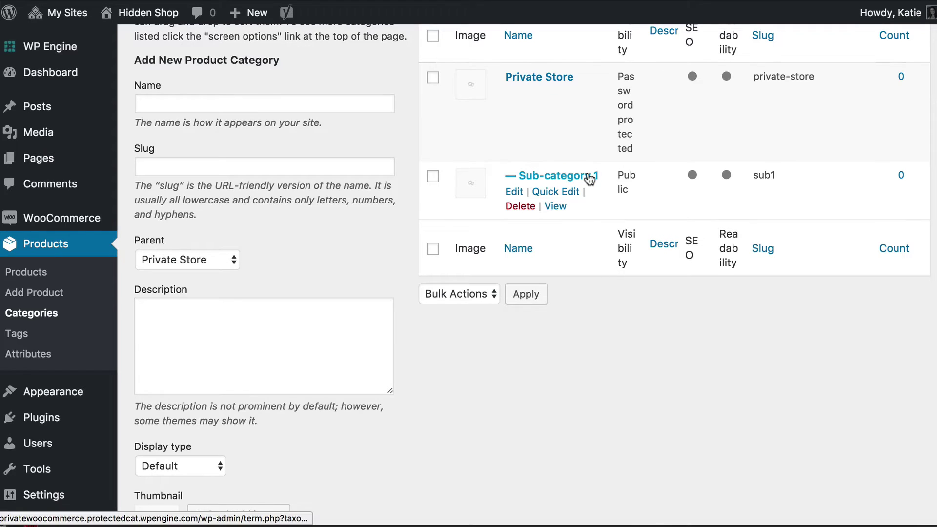
mouse_move(541, 85)
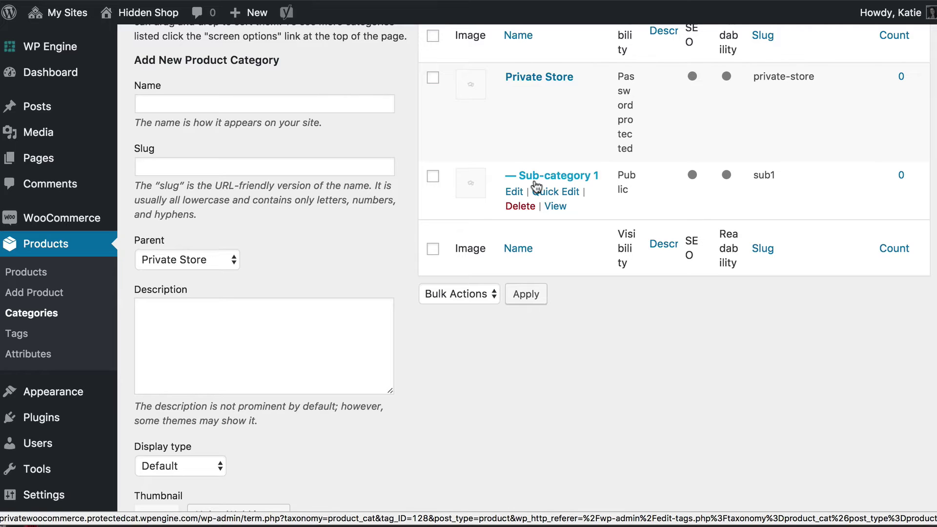
Create 'Sub-category 2' with slug sub2 under Private Store, then go to the Products list.
left_click(313, 103)
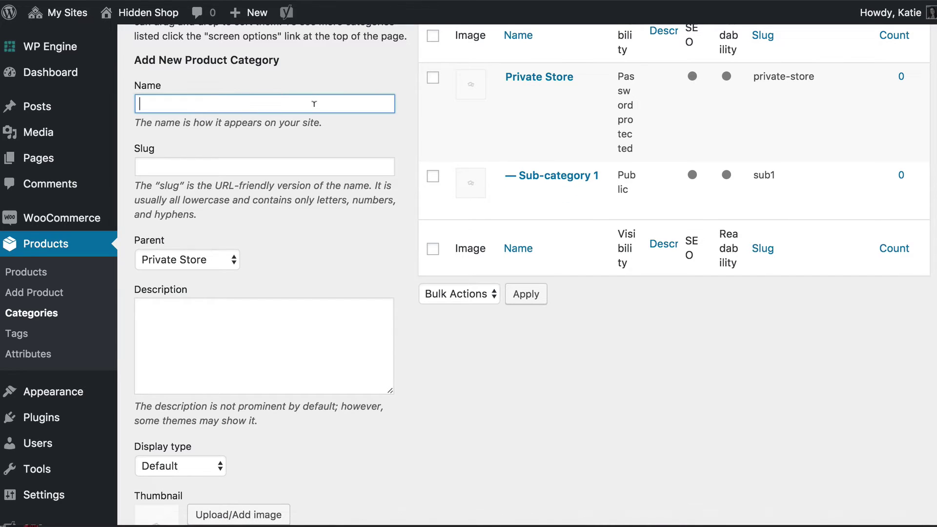
type("Sub-category 2")
key("Tab")
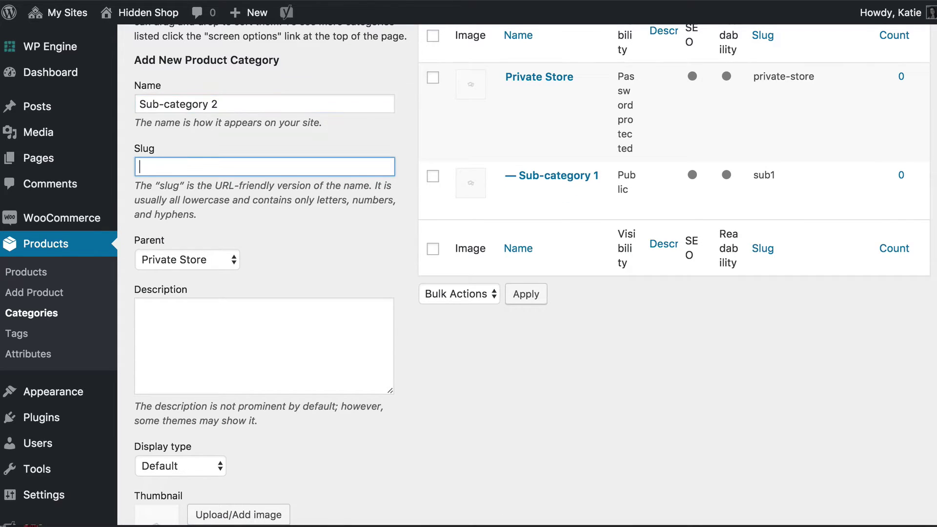
type("sub2")
scroll(181, 278, "down", 5)
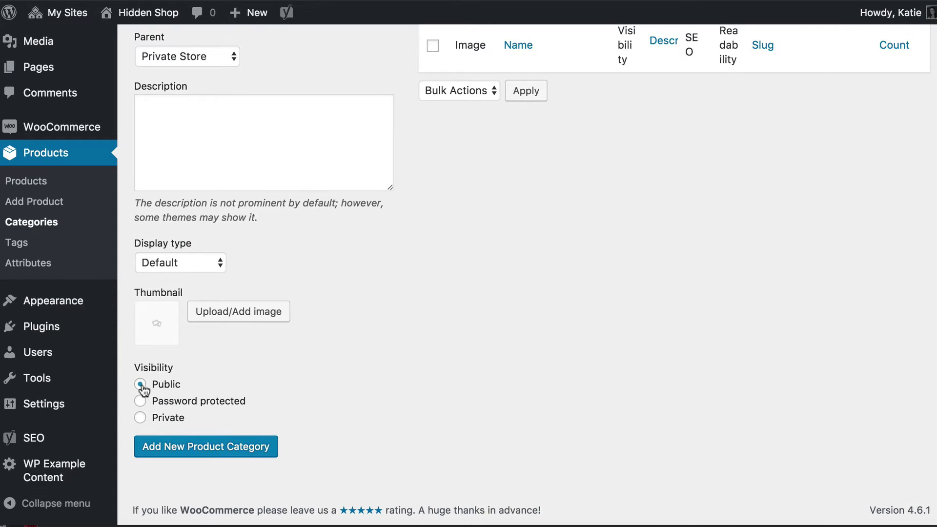
left_click(168, 447)
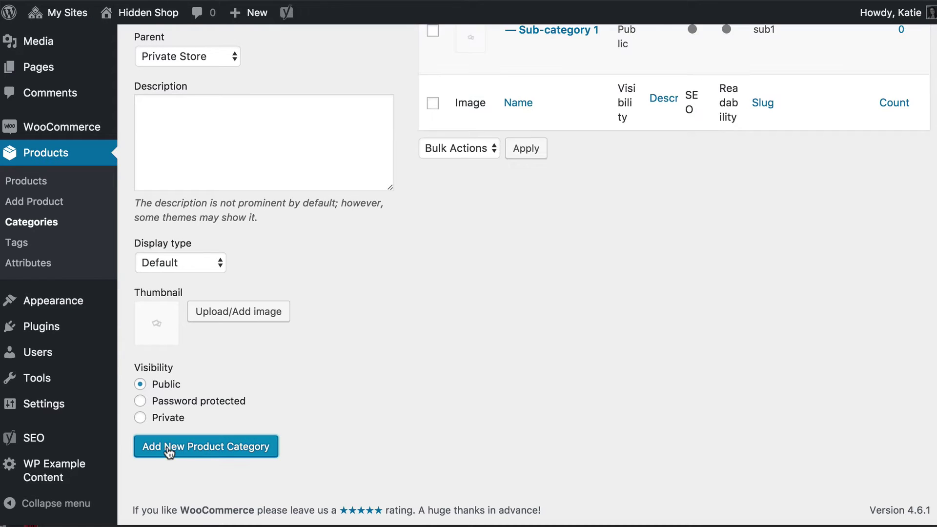
scroll(587, 271, "up", 4)
scroll(587, 280, "up", 1)
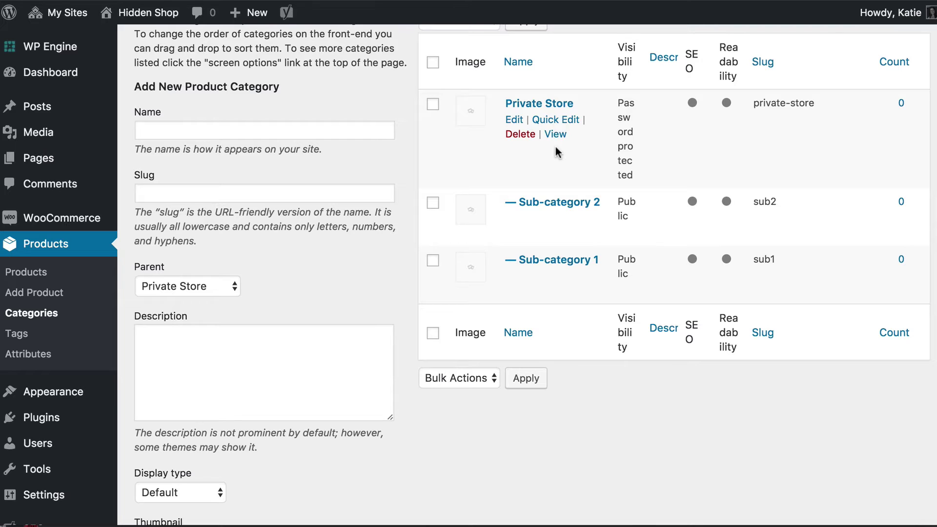
scroll(556, 152, "up", 2)
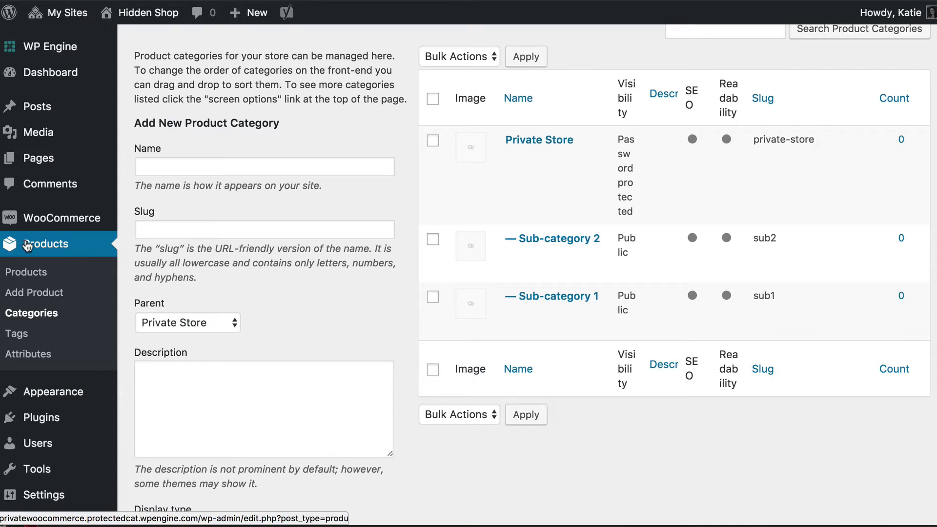
left_click(55, 245)
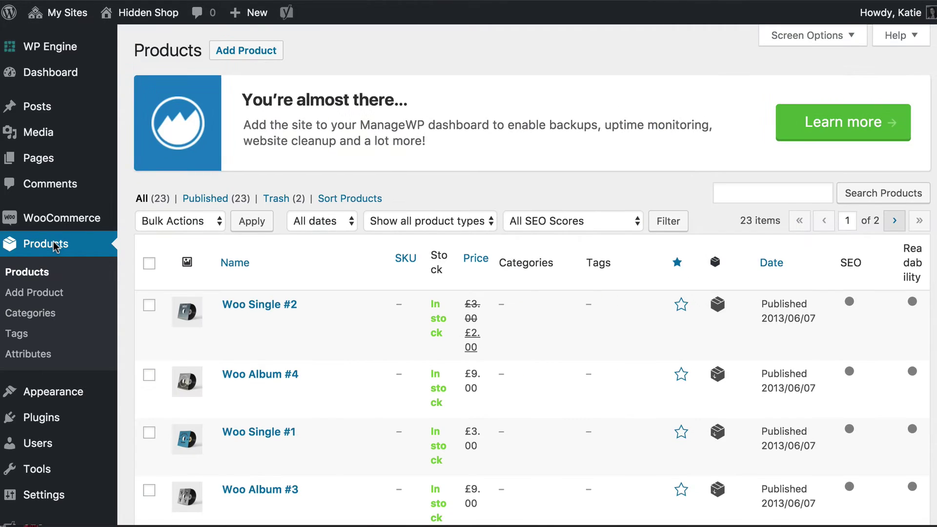
Quick-edit Woo Single #2 to put it in Sub-category 1.
scroll(319, 306, "down", 3)
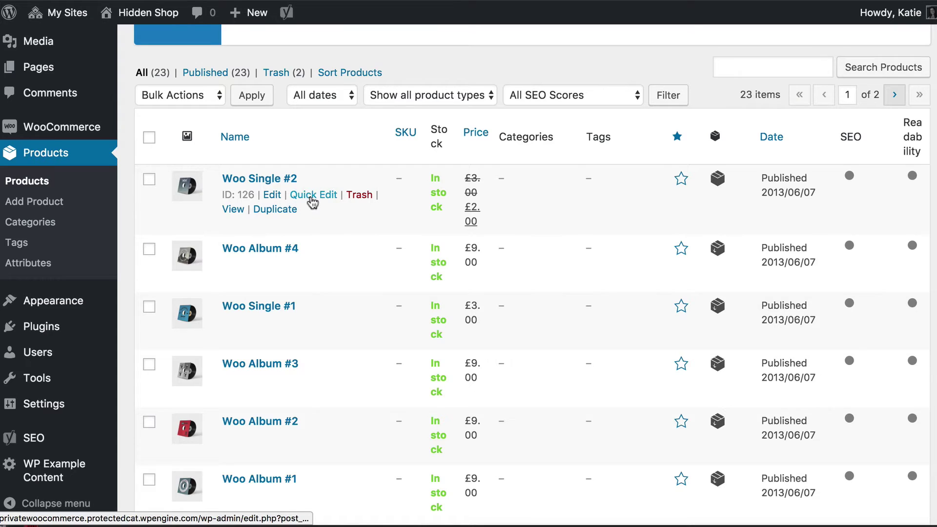
left_click(313, 194)
left_click(796, 226)
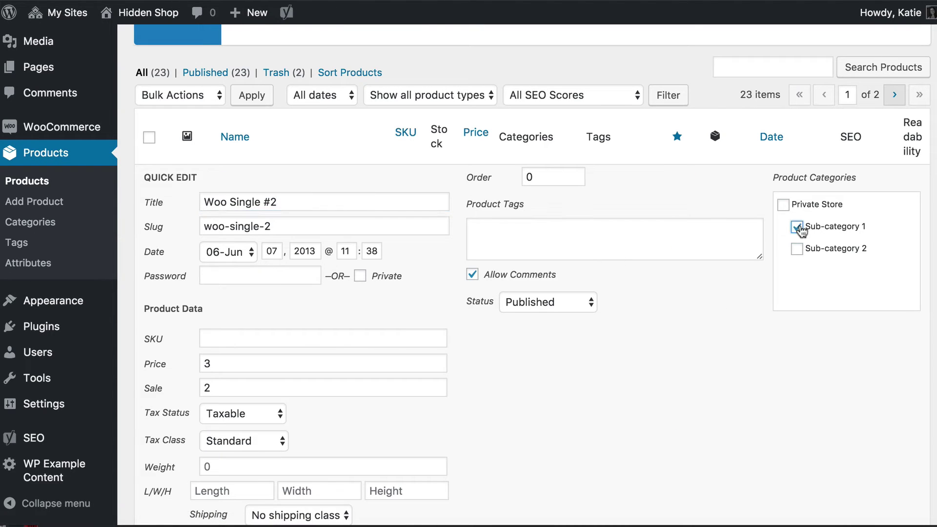
scroll(671, 378, "down", 3)
left_click(902, 483)
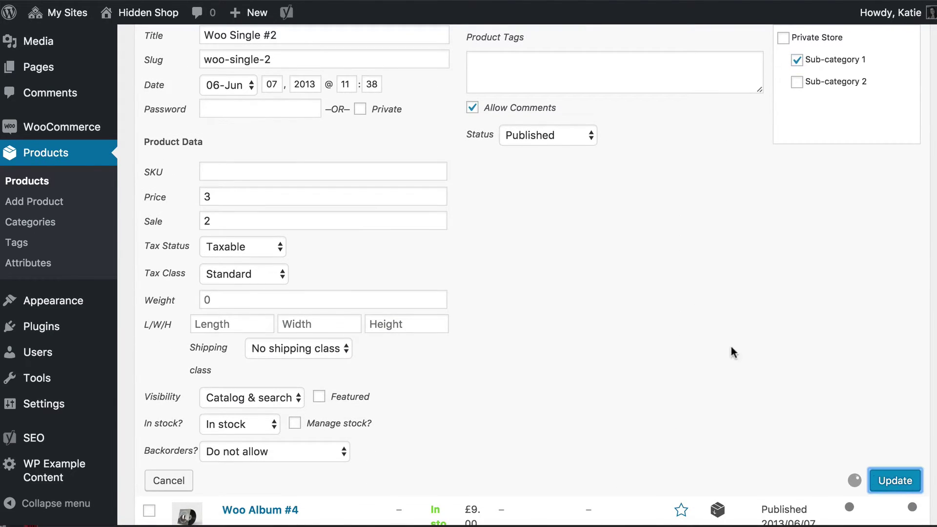
Quick-edit Woo Album #4 to add it to Private Store and Sub-category 2.
scroll(430, 132, "up", 5)
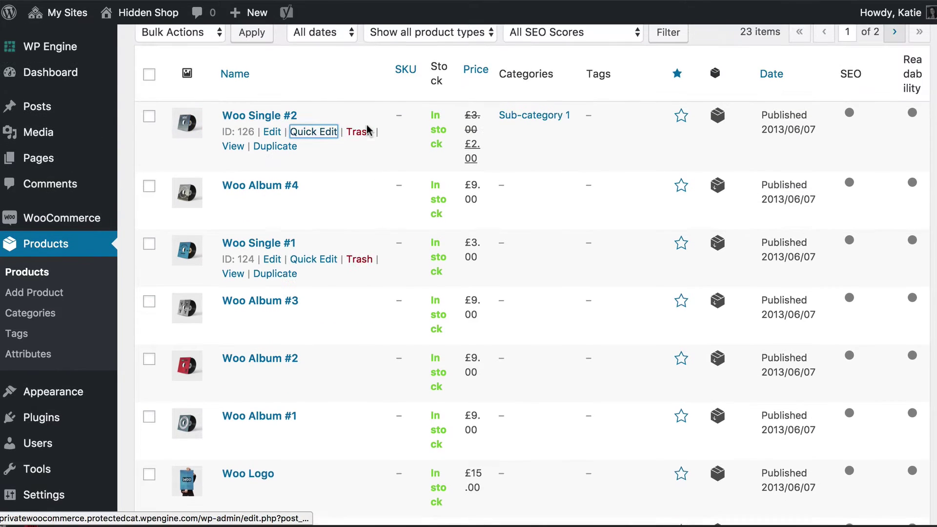
left_click(305, 218)
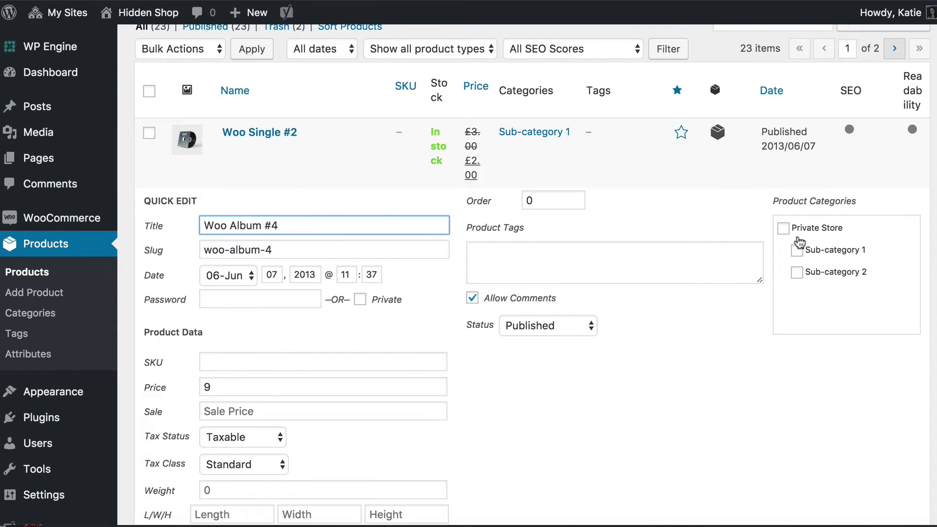
left_click(783, 228)
left_click(796, 273)
scroll(798, 274, "down", 6)
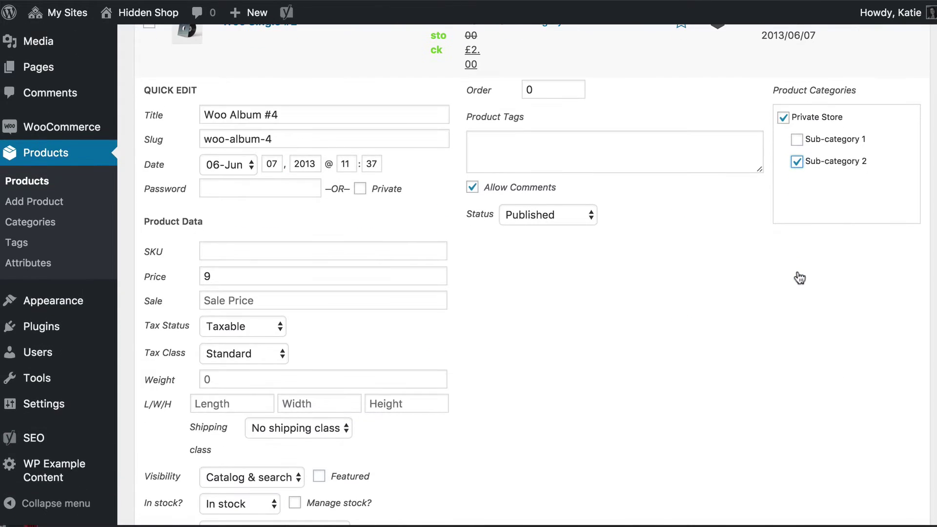
left_click(895, 365)
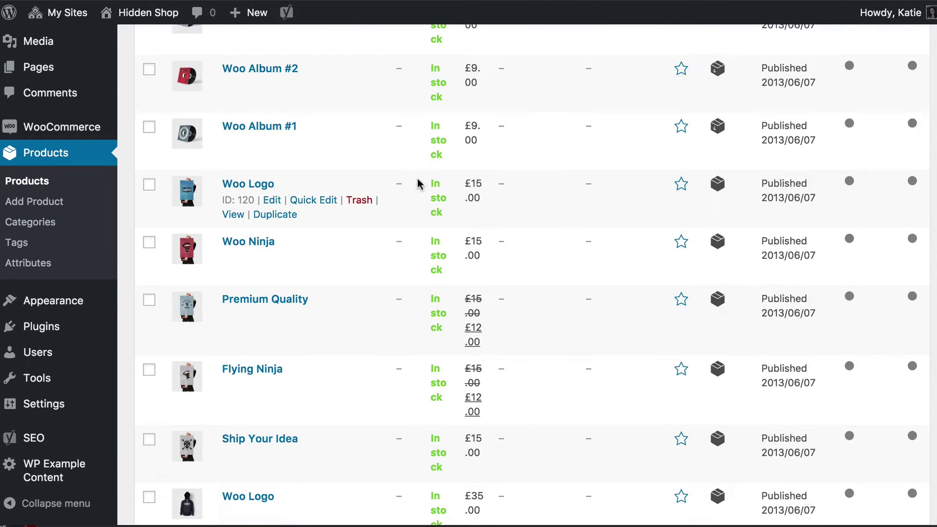
Quick-edit Woo Single #1 to add it to Private Store.
scroll(418, 184, "up", 9)
left_click(298, 364)
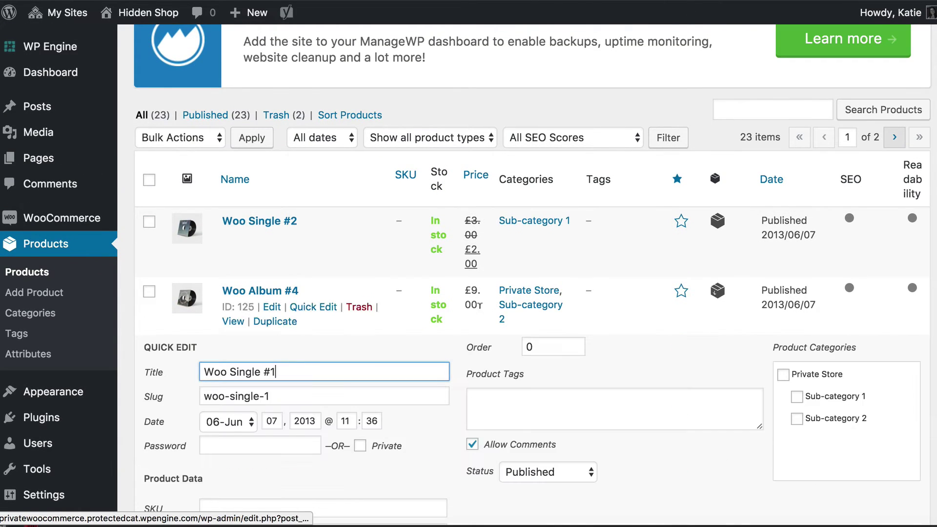
scroll(575, 280, "down", 5)
left_click(783, 141)
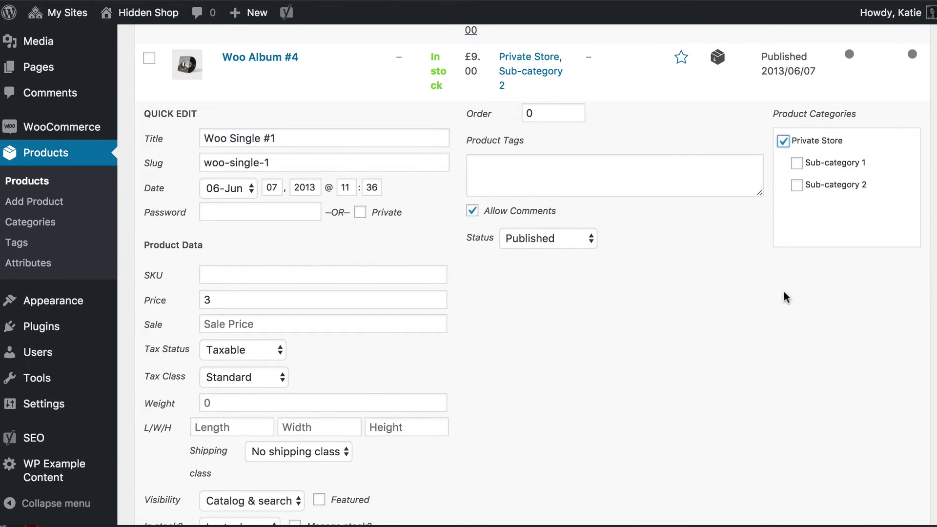
scroll(785, 294, "down", 3)
left_click(893, 431)
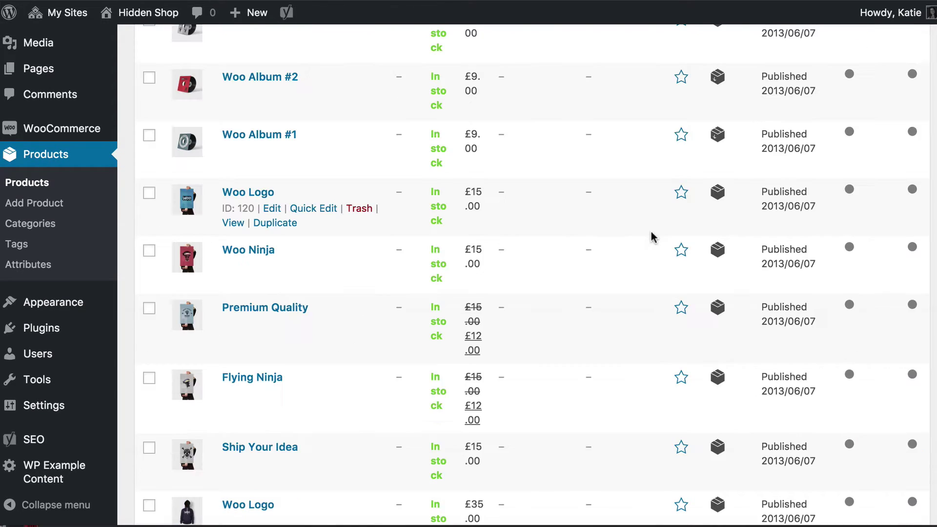
Quick-edit Woo Album #3 to put it in Sub-category 1.
scroll(654, 238, "up", 8)
left_click(305, 326)
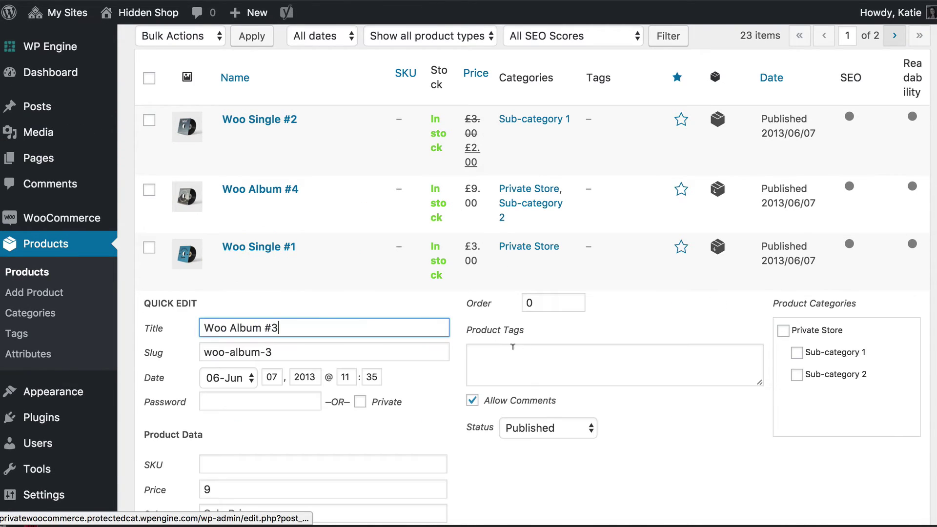
scroll(675, 299, "down", 4)
left_click(795, 182)
scroll(790, 190, "down", 4)
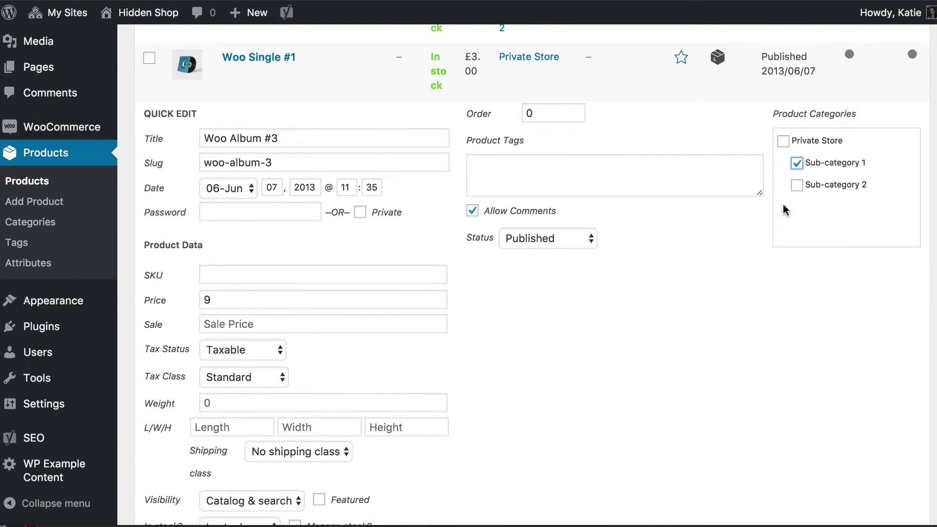
left_click(893, 416)
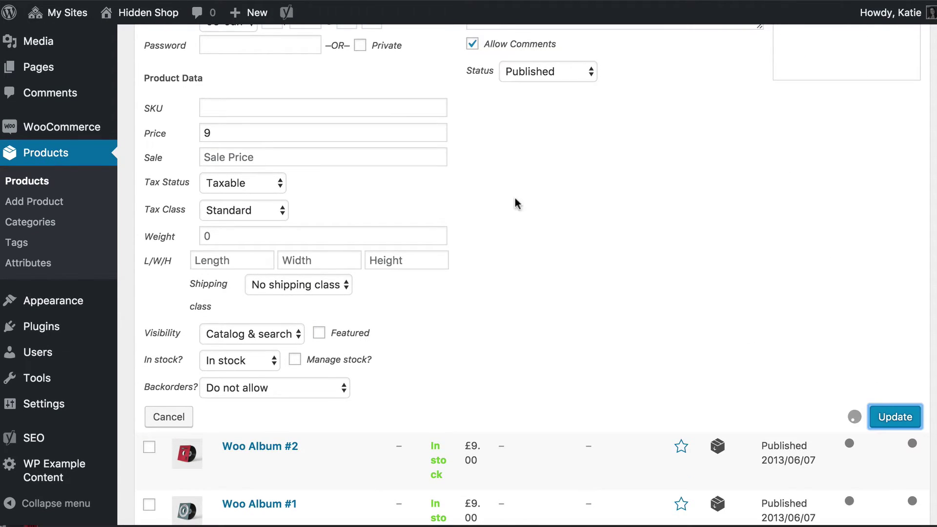
Quick-edit Woo Album #2 to put it in Private Store.
scroll(419, 257, "up", 7)
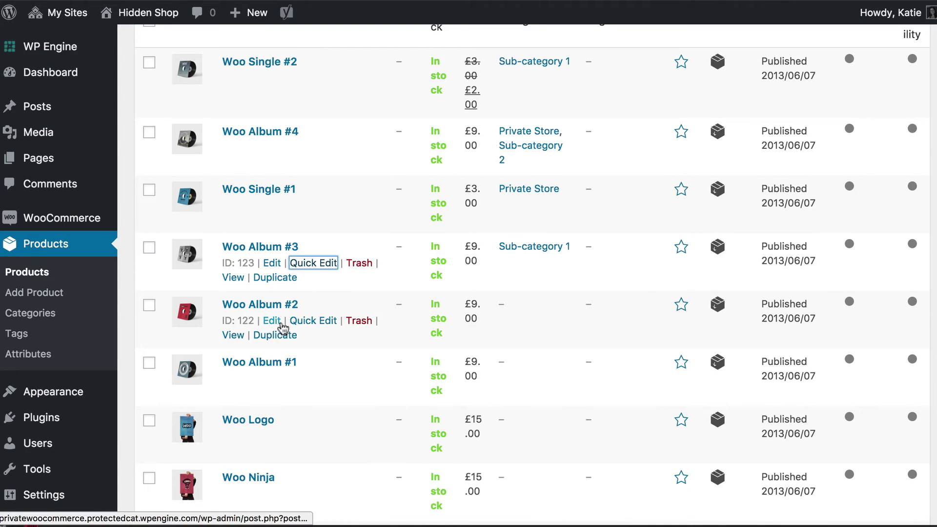
left_click(309, 320)
left_click(783, 330)
scroll(786, 329, "down", 8)
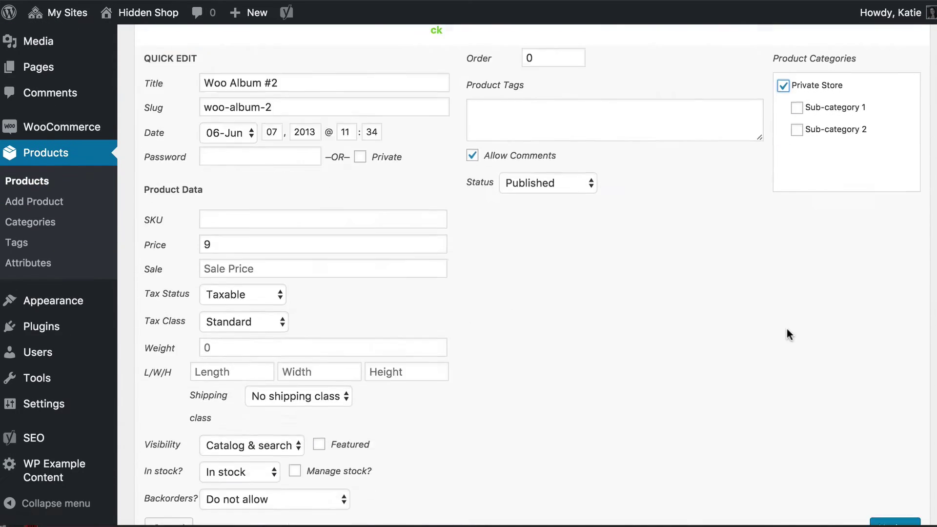
left_click(900, 402)
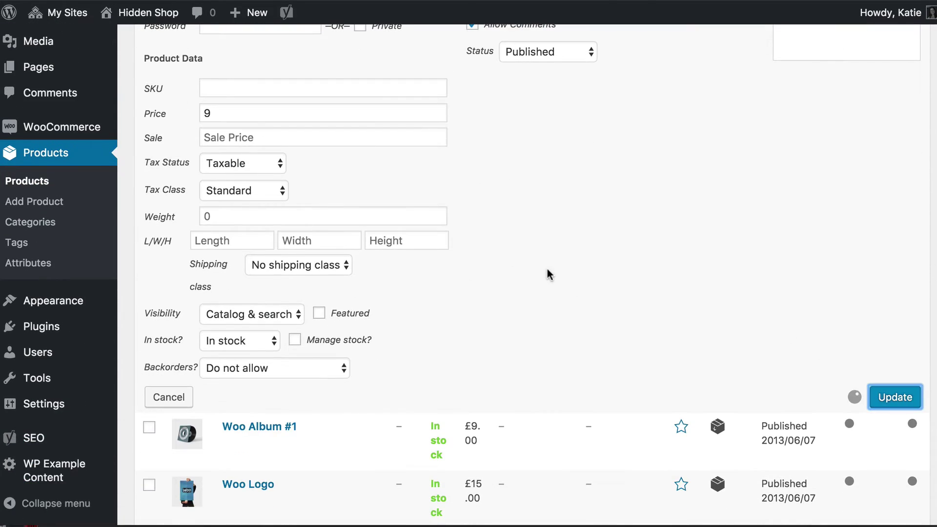
Quick-edit Woo Album #1 to add it to Sub-category 1 and Sub-category 2.
scroll(439, 254, "up", 7)
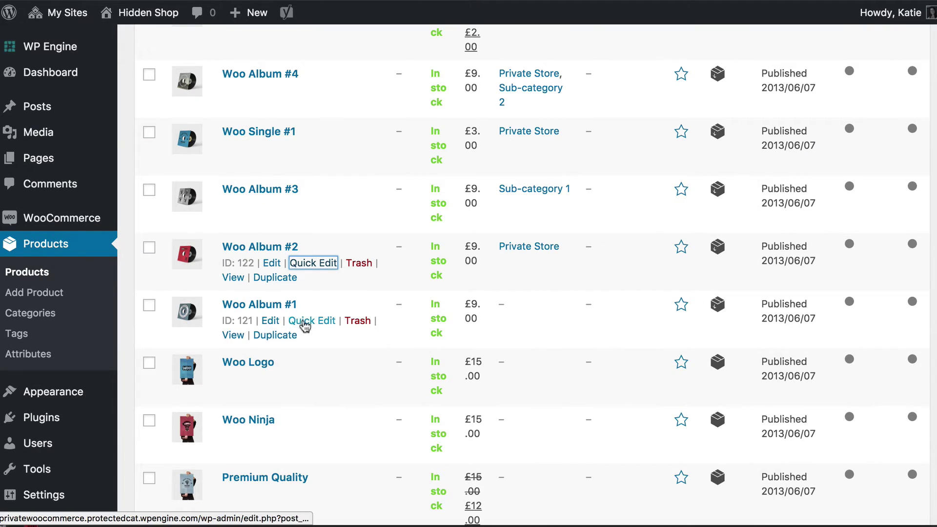
left_click(306, 321)
left_click(797, 352)
scroll(713, 432, "down", 5)
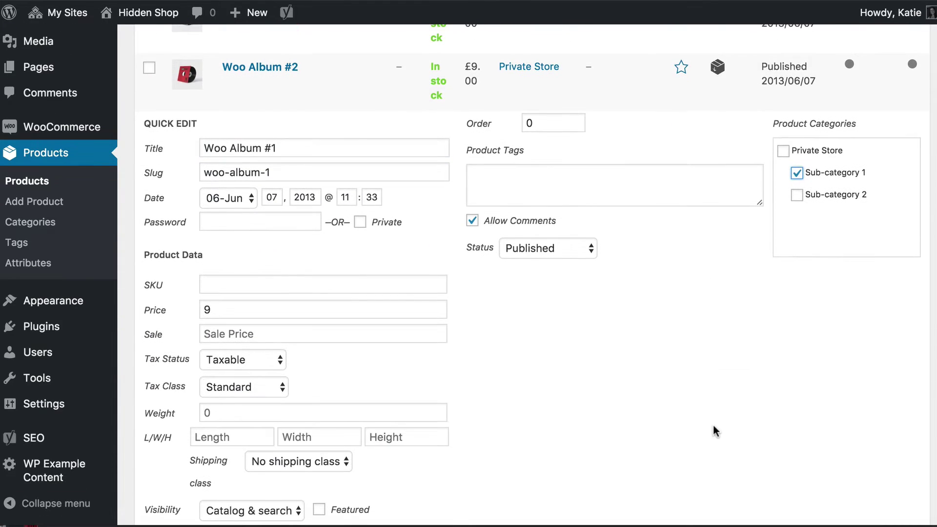
scroll(782, 277, "down", 2)
scroll(779, 269, "down", 2)
left_click(796, 117)
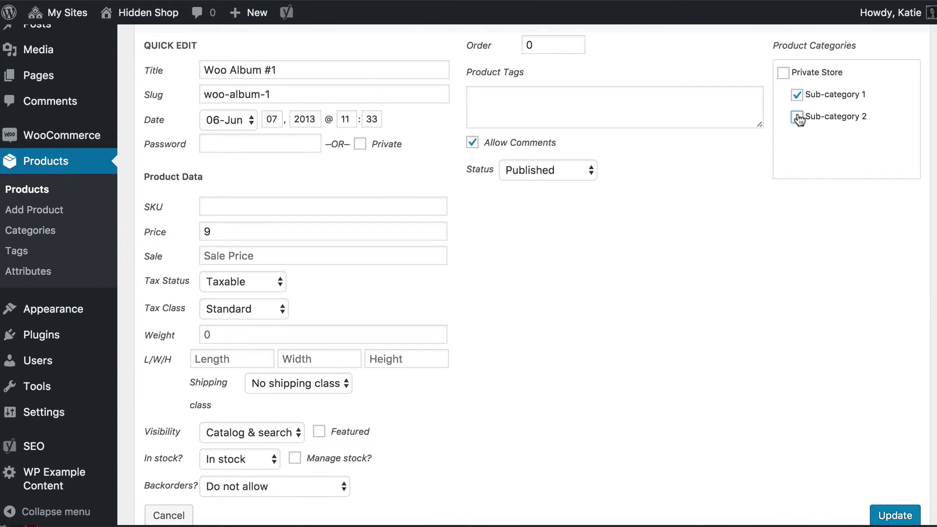
left_click(885, 517)
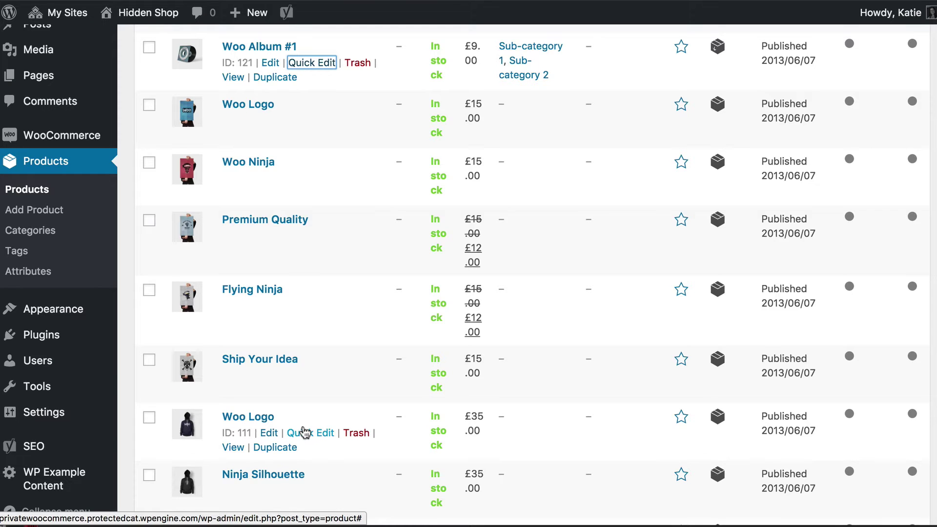
Copy the Private Store category's link address from the Product Categories list.
scroll(305, 432, "up", 3)
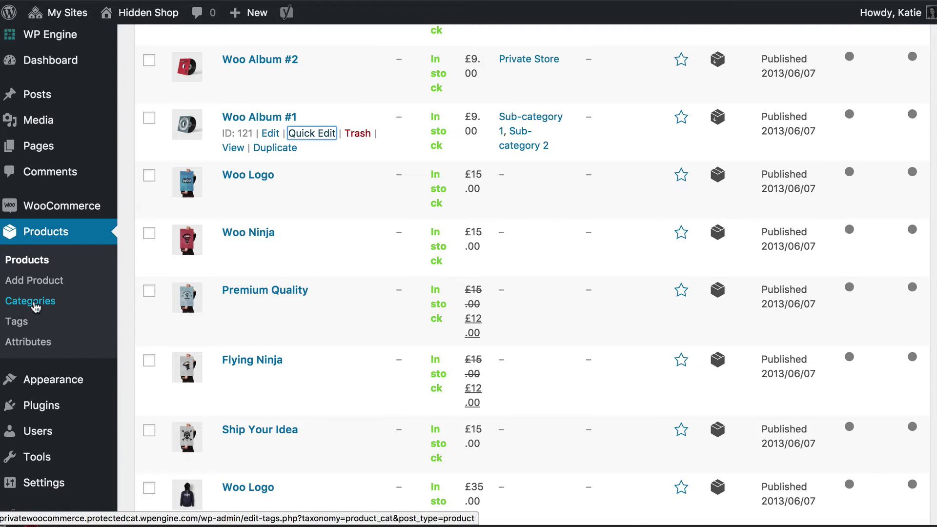
left_click(34, 304)
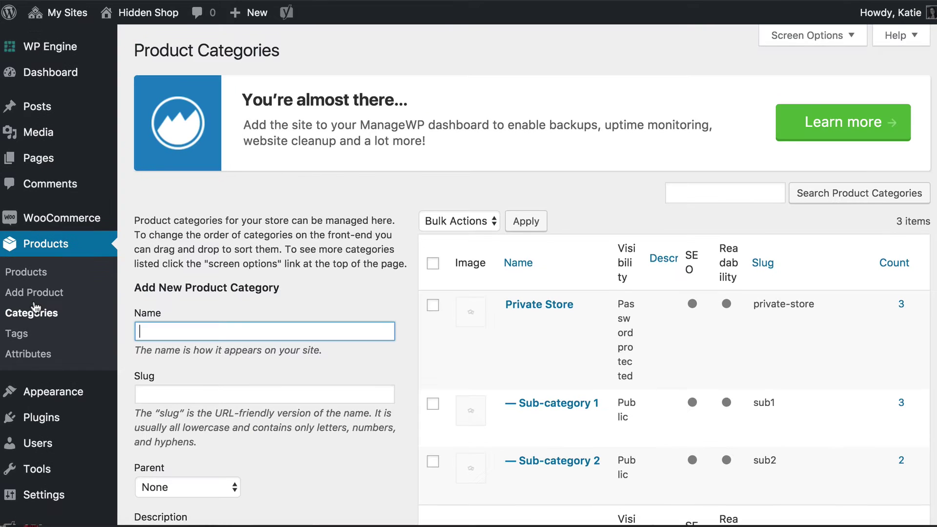
scroll(537, 287, "down", 2)
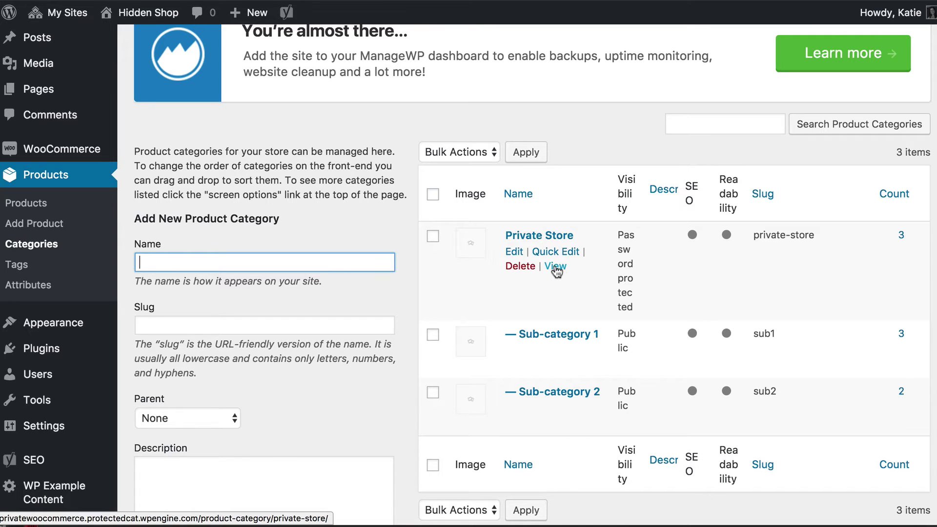
right_click(556, 271)
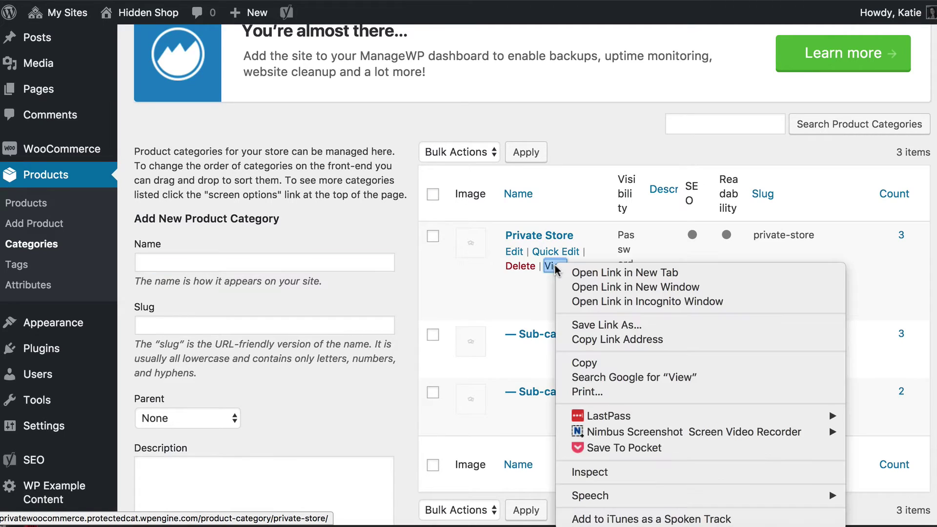
left_click(588, 341)
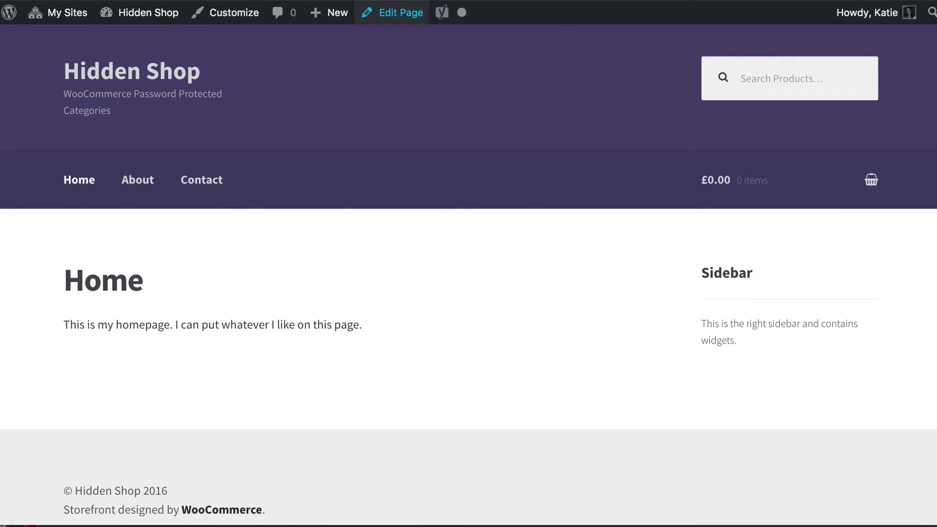
Add a new Home page paragraph reading 'Click here to access the private store'.
left_click(408, 13)
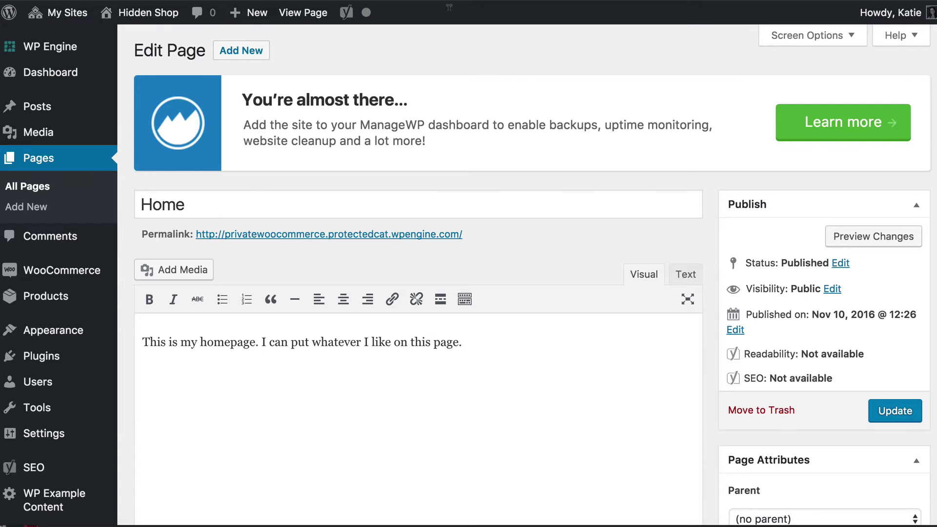
scroll(329, 247, "down", 2)
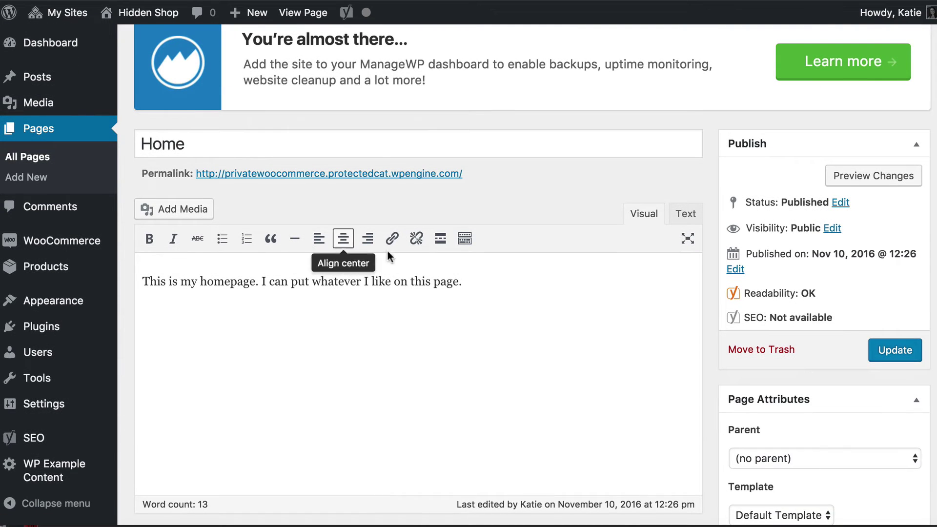
left_click(492, 276)
key("Return")
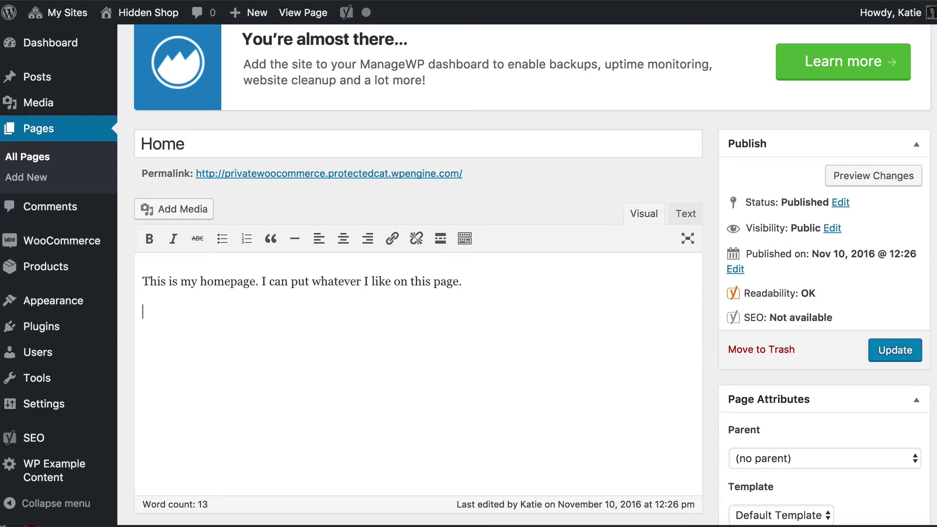
type("Click here to acce")
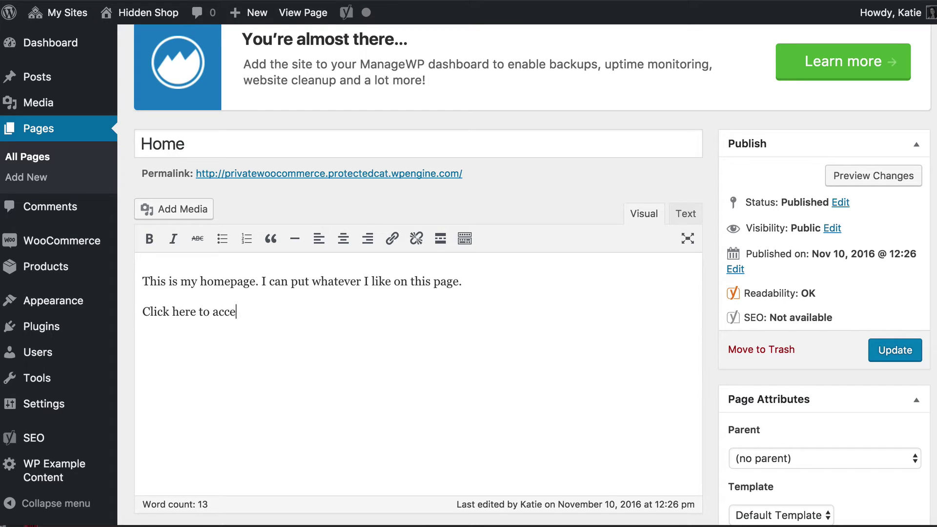
type("ss the private store")
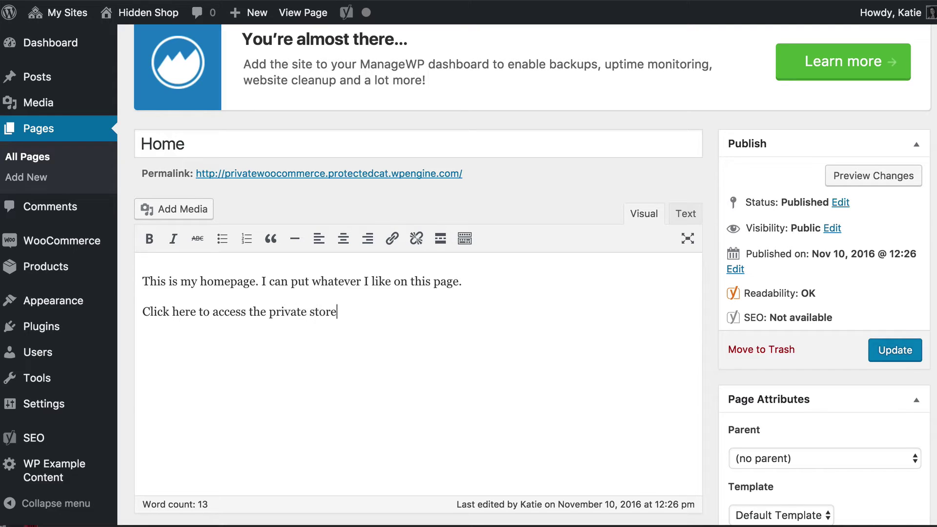
Link that sentence to the copied Private Store category URL.
left_click_drag(338, 312, 141, 312)
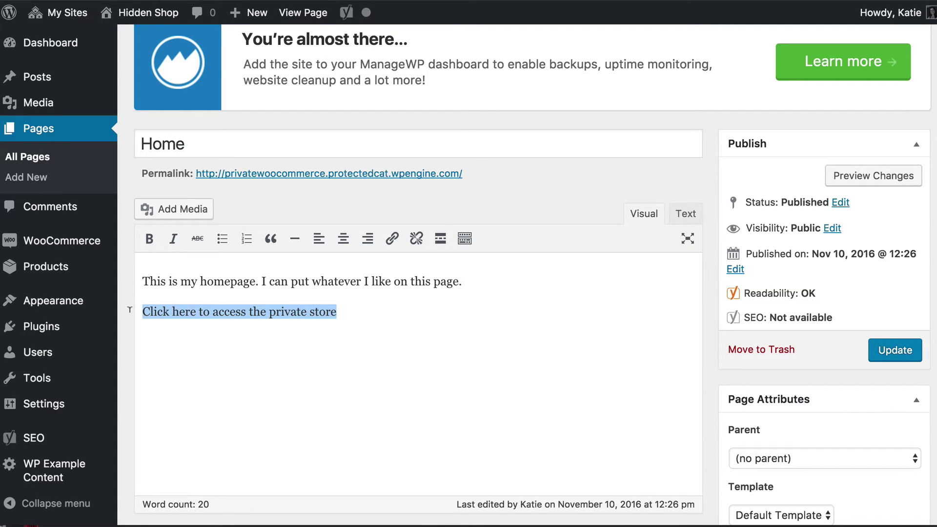
left_click(391, 239)
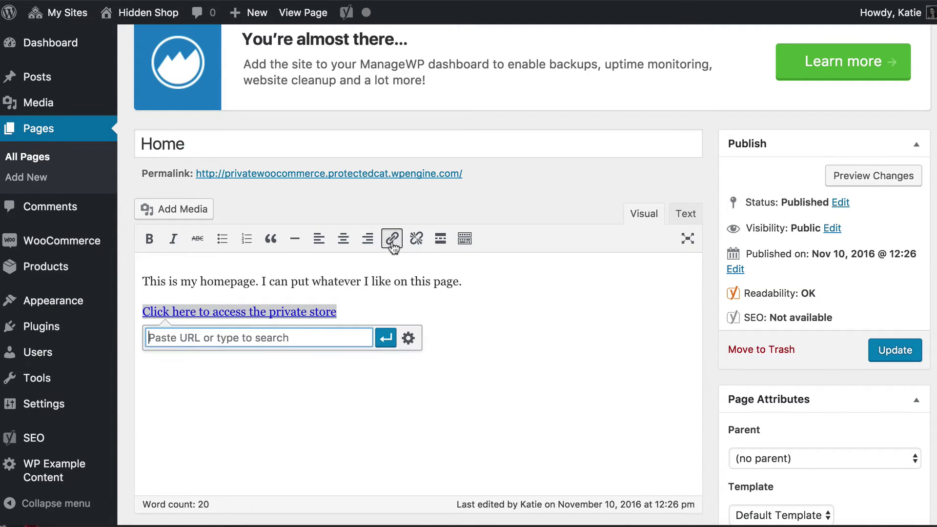
key("ctrl+v")
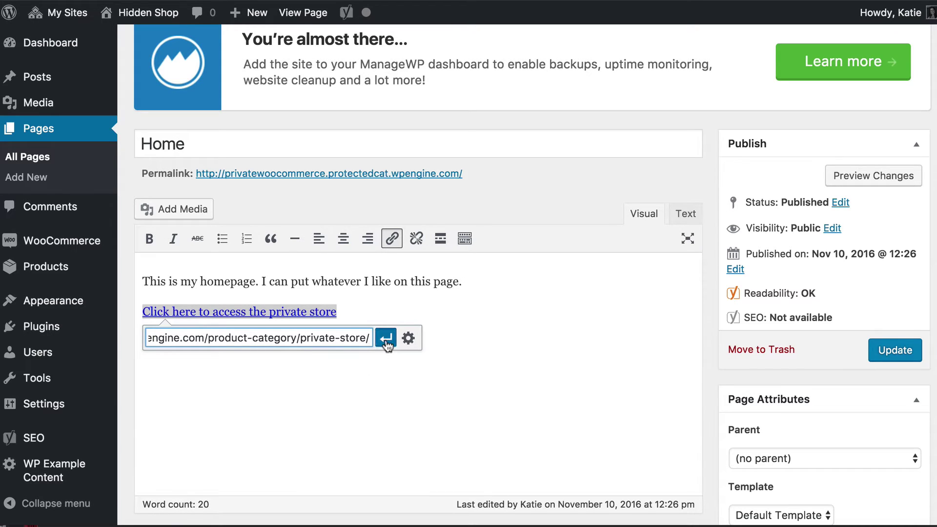
left_click(385, 338)
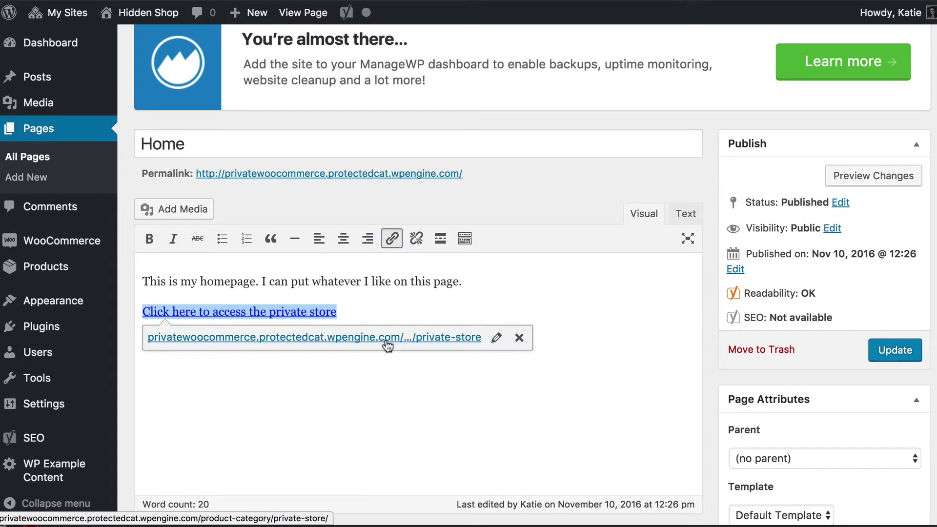
left_click(371, 309)
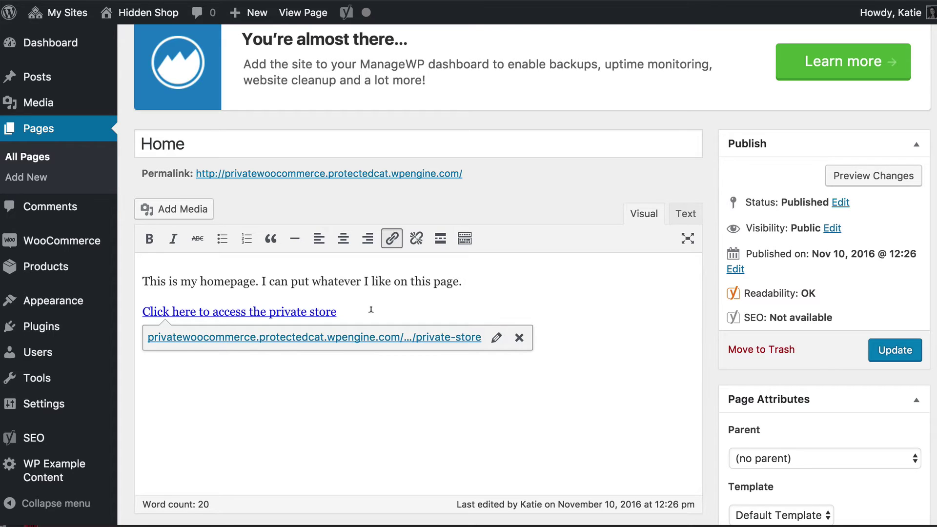
scroll(370, 310, "down", 2)
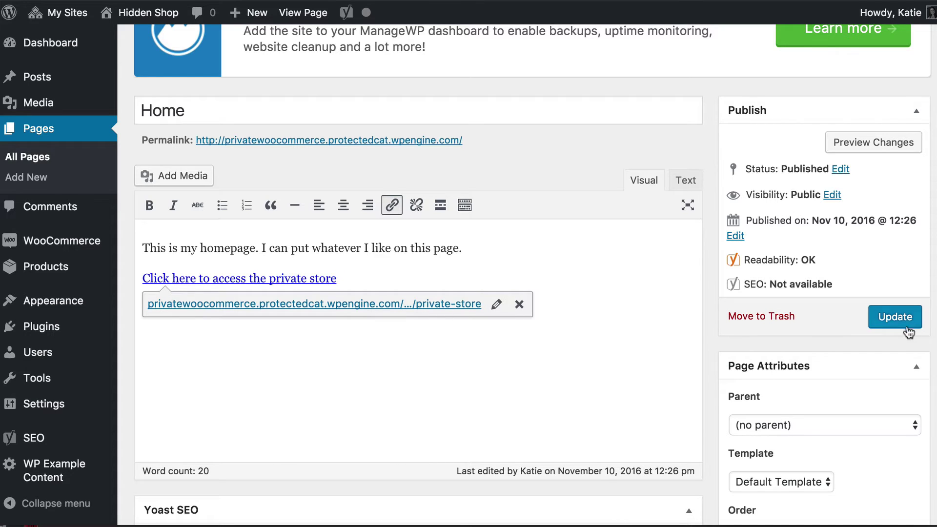
Update the Home page and reload it to check the link's address.
left_click(894, 316)
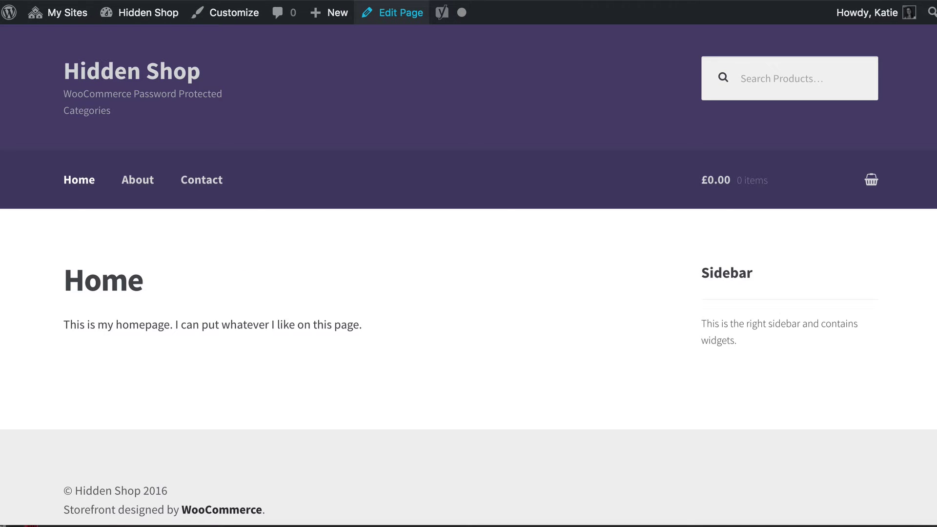
key("super+r")
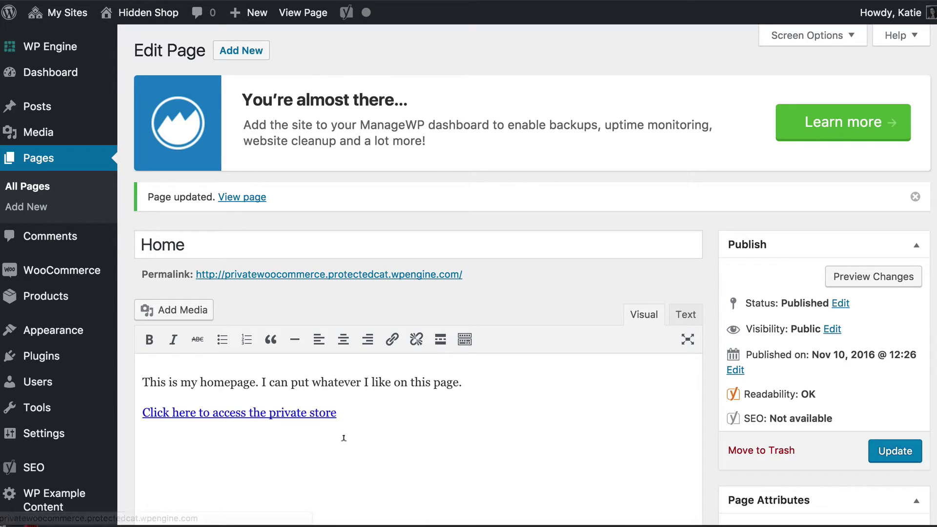
left_click_drag(349, 409, 134, 412)
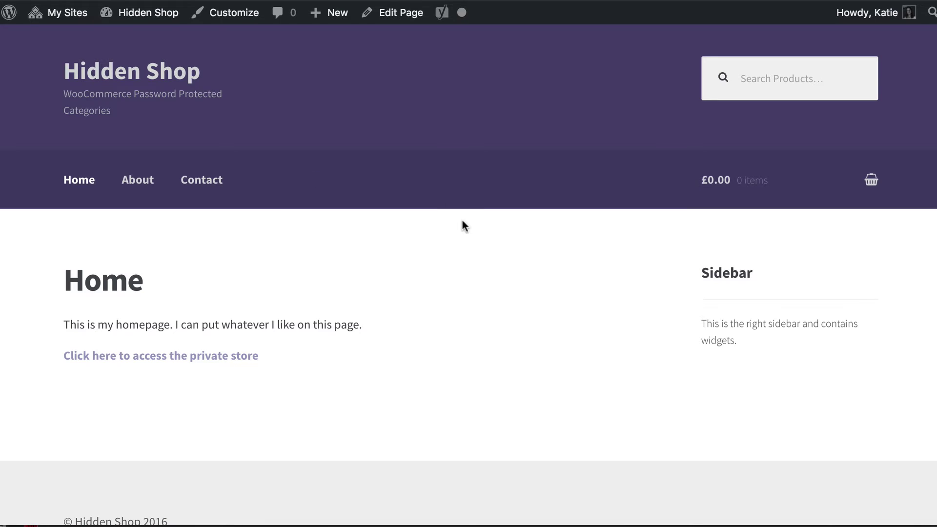
scroll(462, 226, "down", 3)
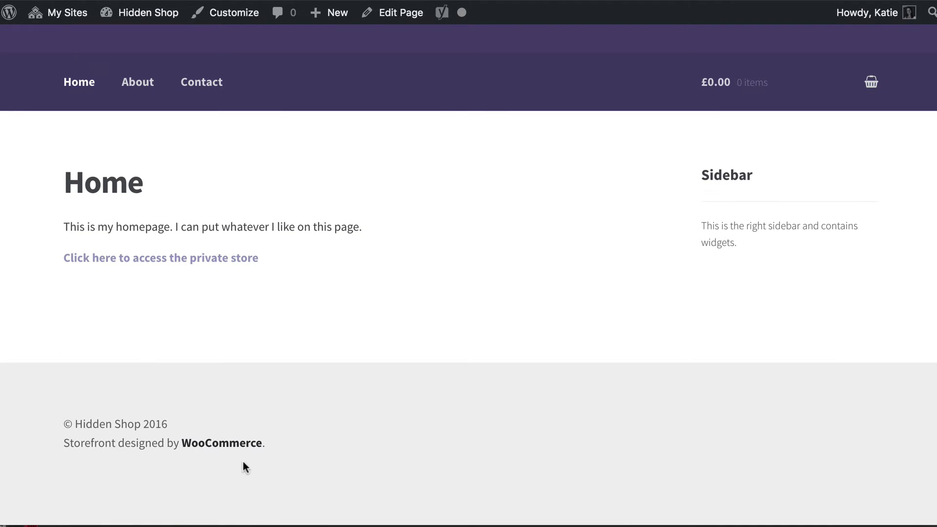
scroll(243, 462, "up", 3)
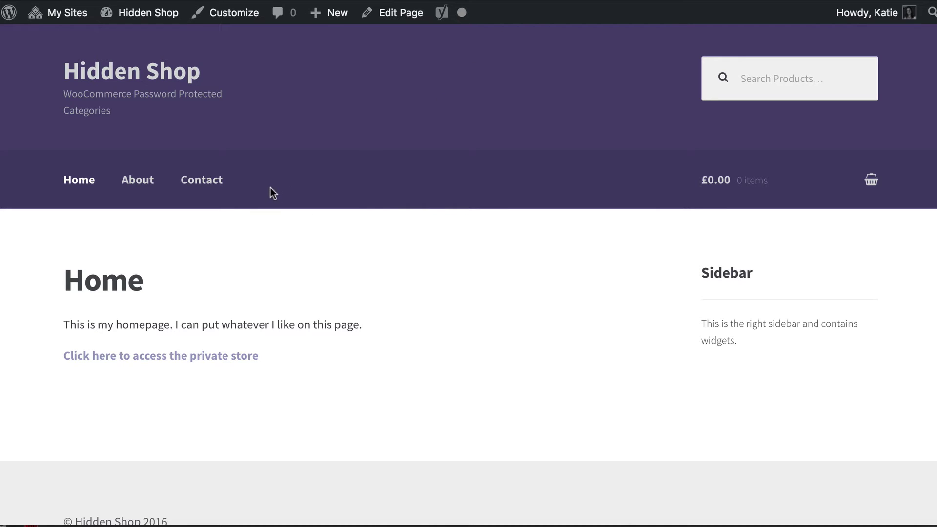
Return to the Home page editor tab and look over the page.
key("ctrl+Tab")
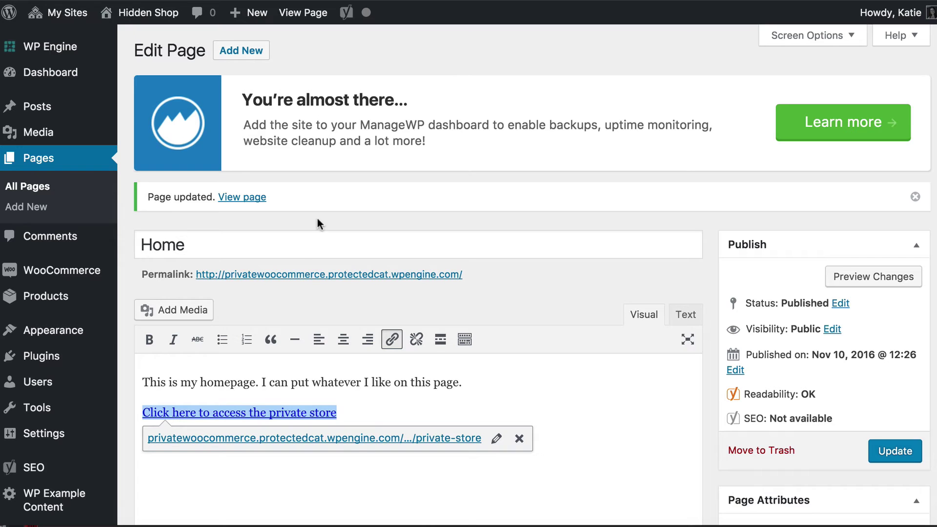
scroll(303, 306, "down", 3)
scroll(304, 306, "up", 3)
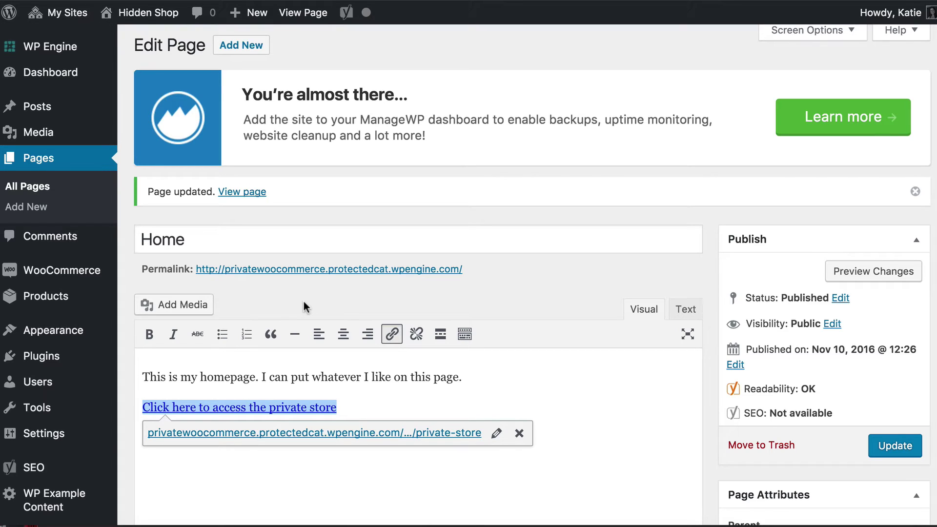
scroll(303, 306, "down", 1)
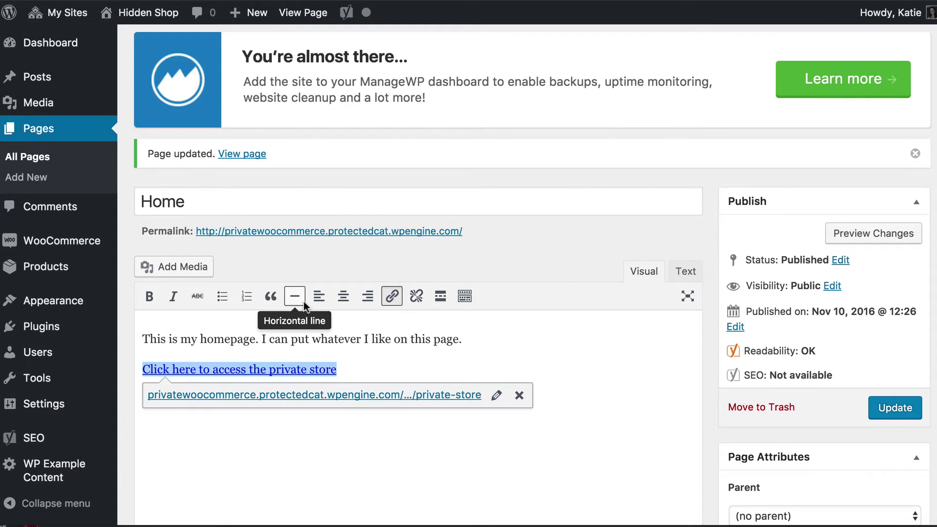
mouse_move(78, 301)
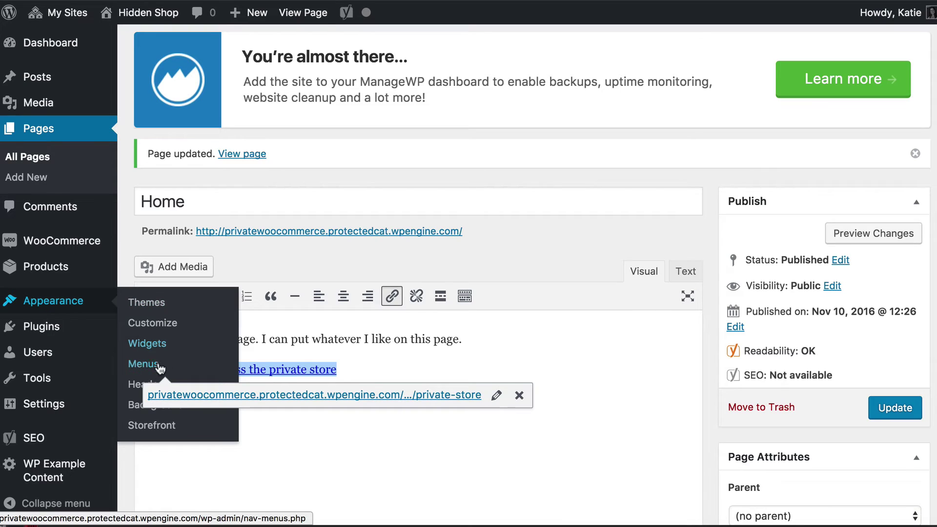
In Menus, add Private Store, Sub-category 1 and Sub-category 2 to the menu and save it.
left_click(143, 367)
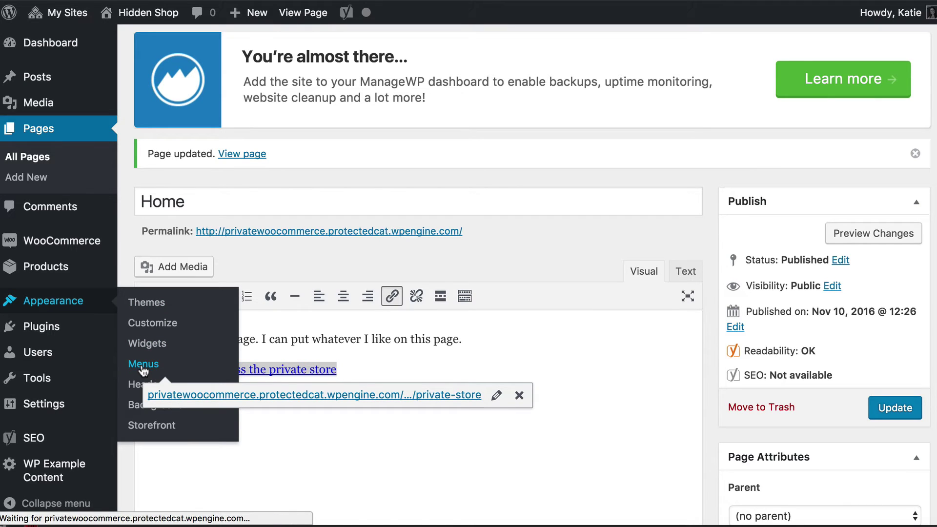
scroll(322, 340, "down", 5)
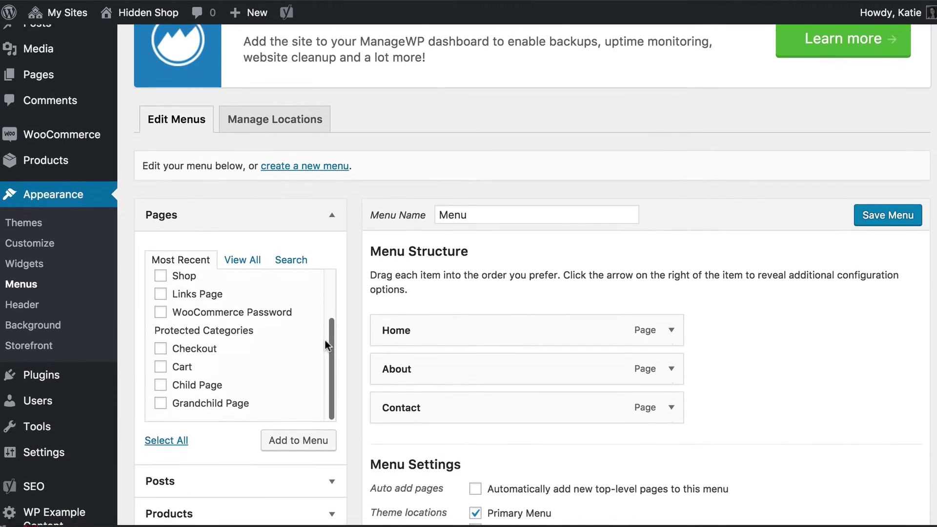
scroll(408, 269, "down", 4)
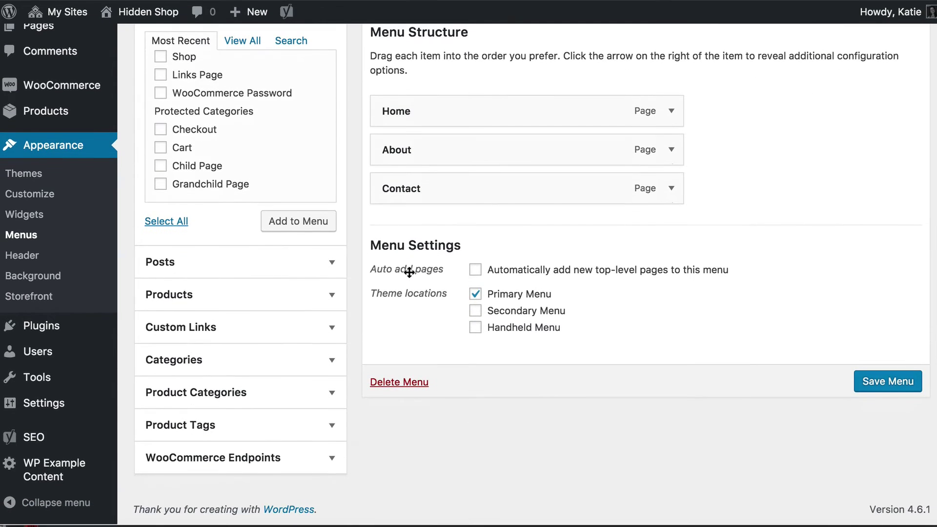
scroll(409, 272, "up", 3)
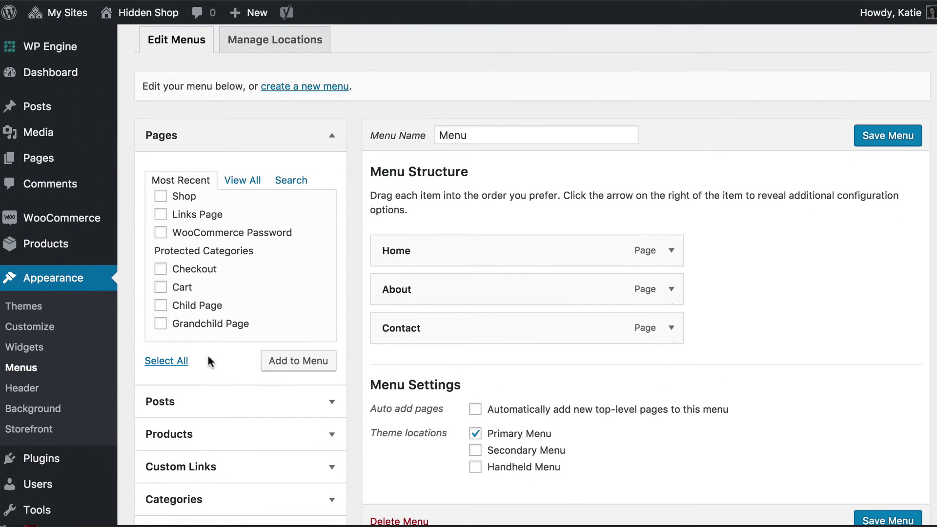
scroll(224, 305, "down", 3)
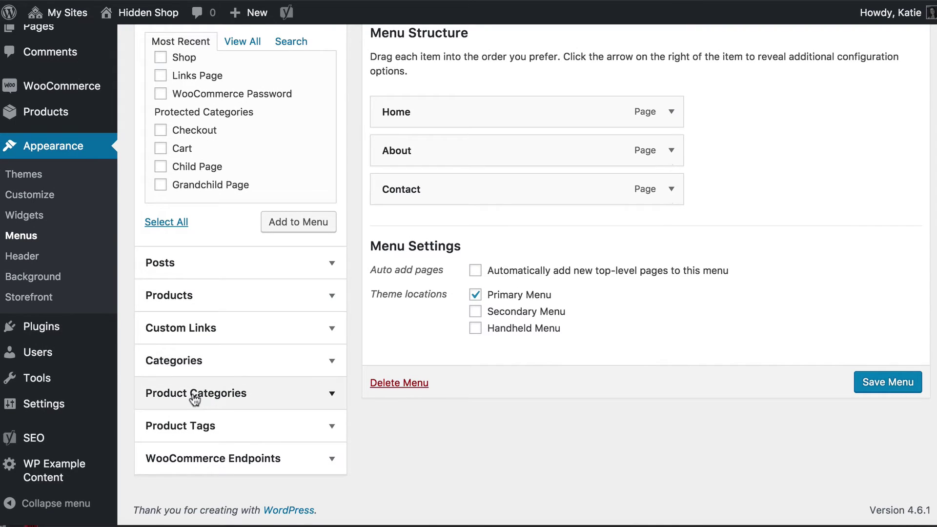
left_click(210, 394)
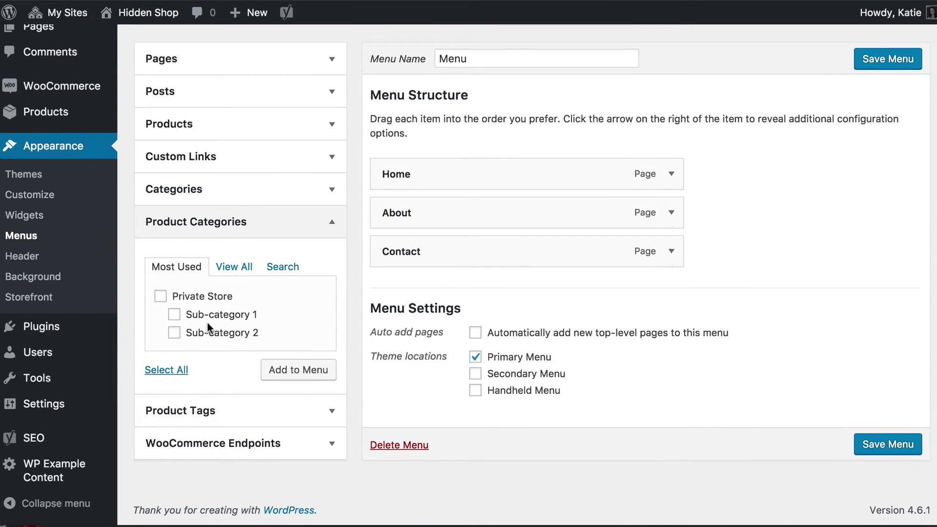
left_click(160, 296)
left_click(174, 314)
left_click(174, 332)
left_click(290, 383)
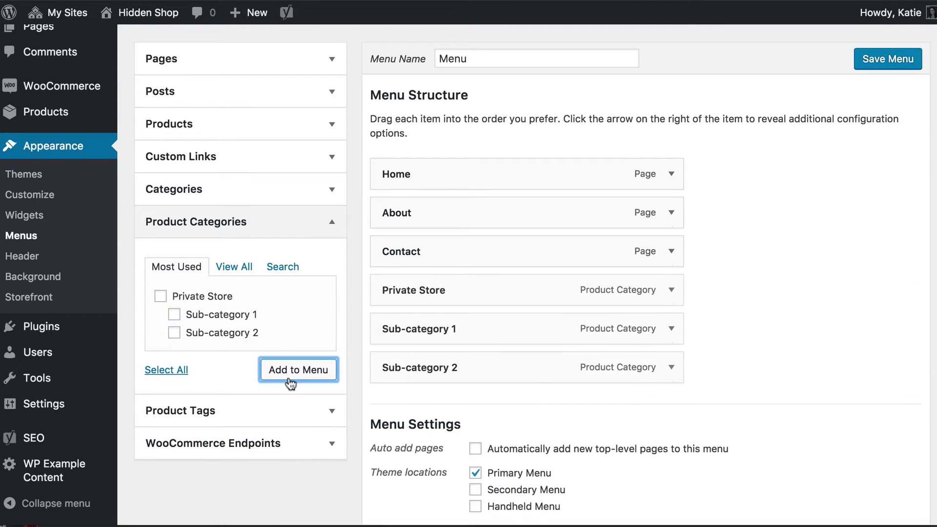
left_click(886, 68)
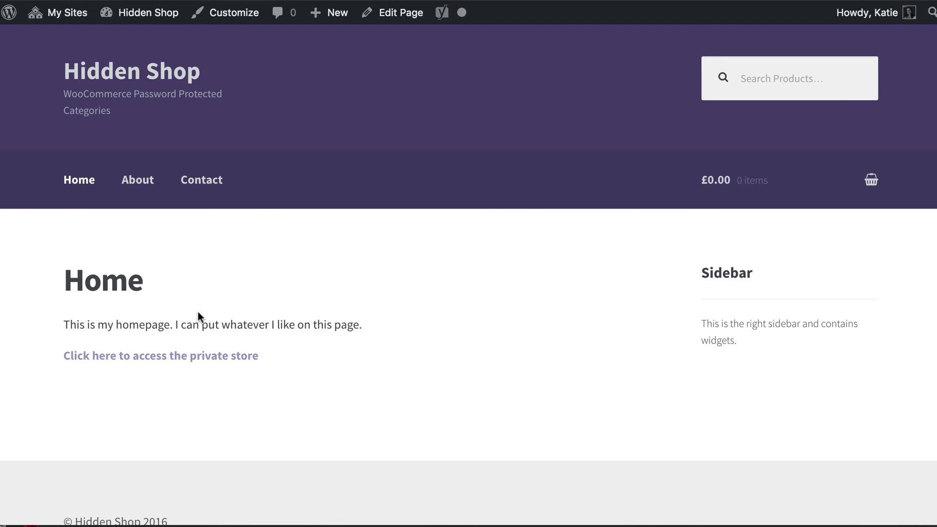
Follow the home page's private store link and submit the category password.
left_click(133, 360)
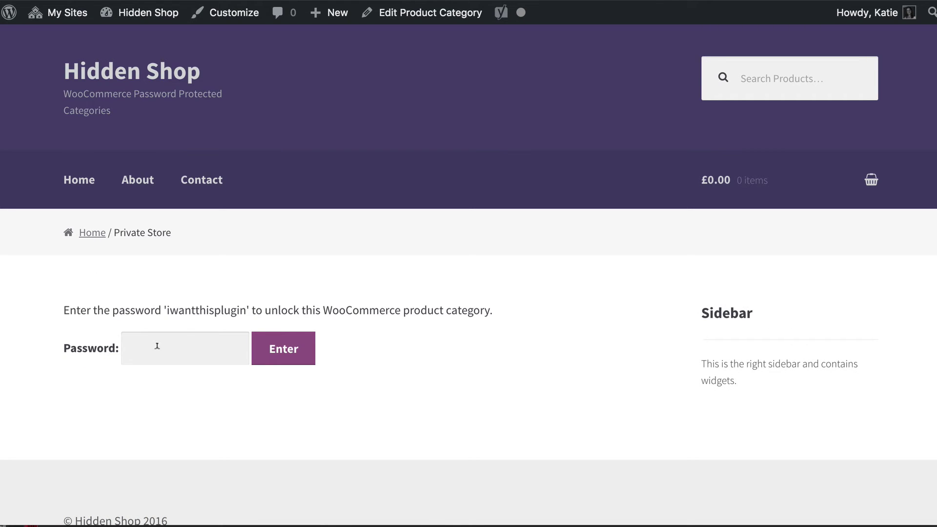
left_click(157, 346)
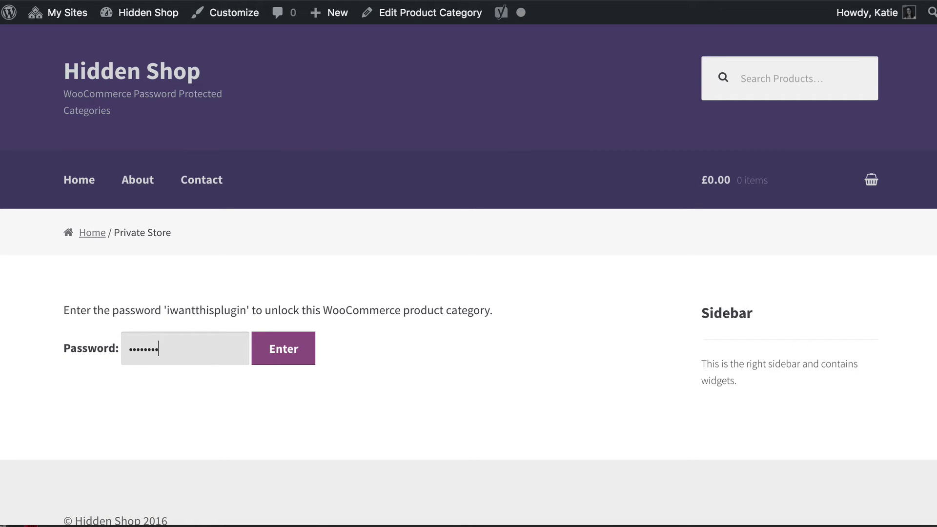
left_click(280, 356)
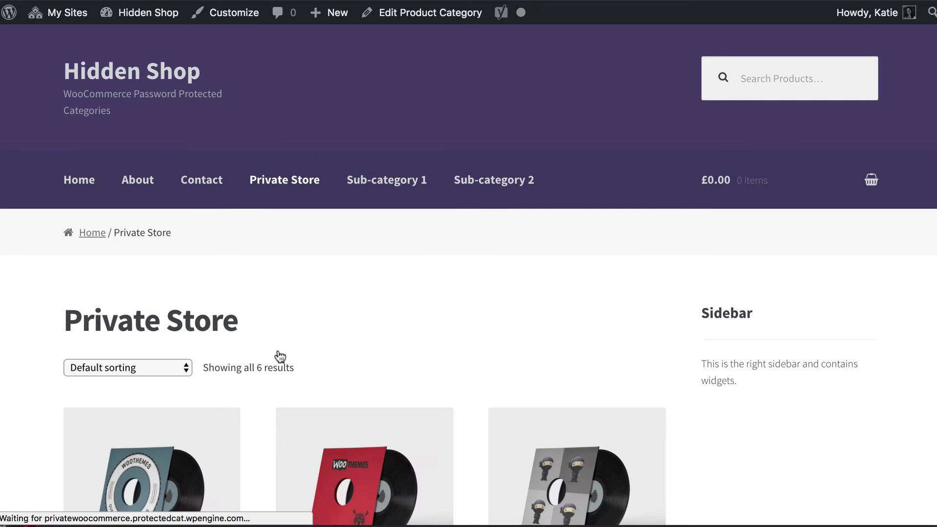
Scroll through the unlocked Private Store page to review its six products.
scroll(280, 356, "down", 1)
scroll(280, 357, "down", 10)
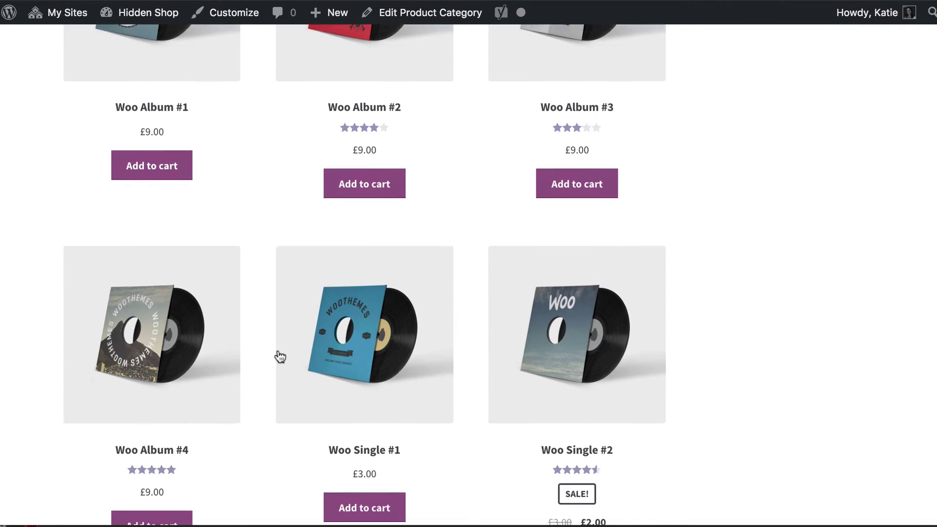
scroll(280, 357, "up", 7)
scroll(280, 357, "up", 10)
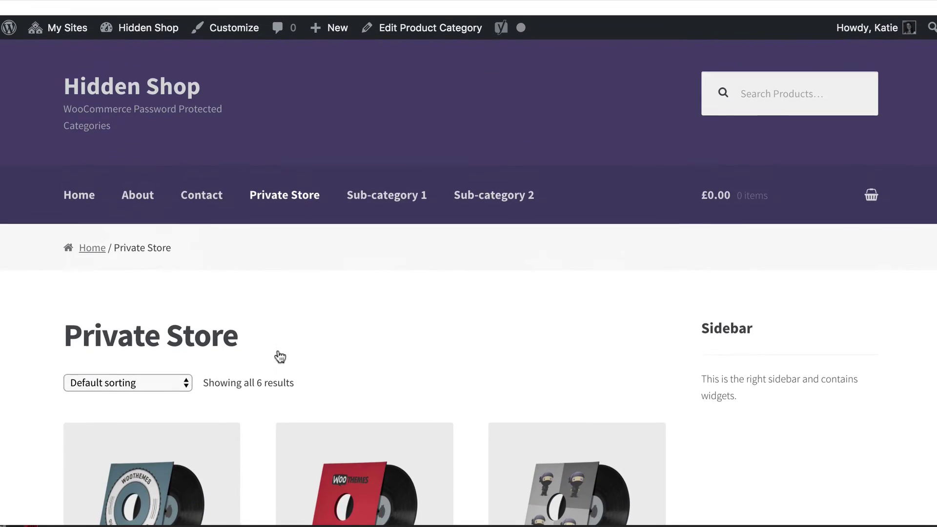
scroll(280, 357, "down", 2)
scroll(280, 357, "up", 2)
scroll(280, 358, "up", 1)
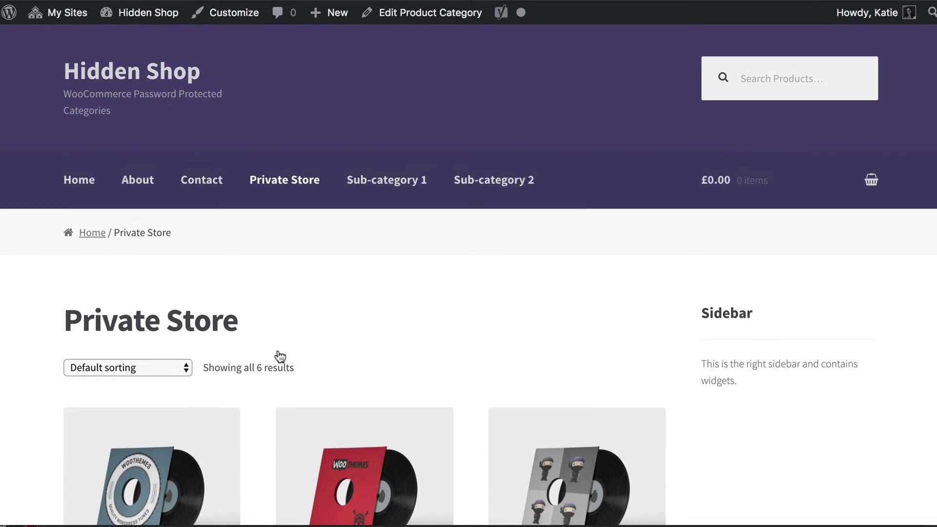
scroll(280, 357, "down", 3)
scroll(280, 357, "up", 2)
scroll(280, 357, "down", 2)
scroll(280, 357, "up", 3)
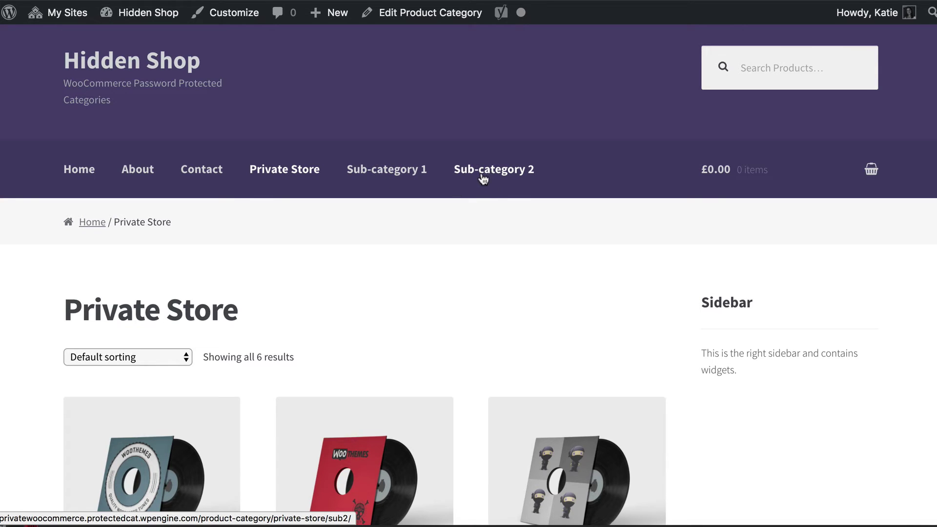
scroll(288, 254, "down", 1)
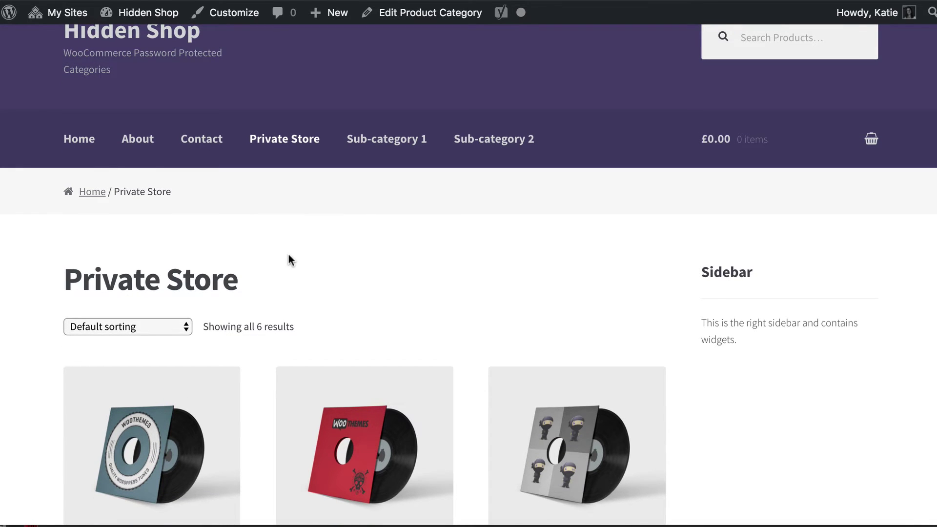
scroll(288, 260, "up", 1)
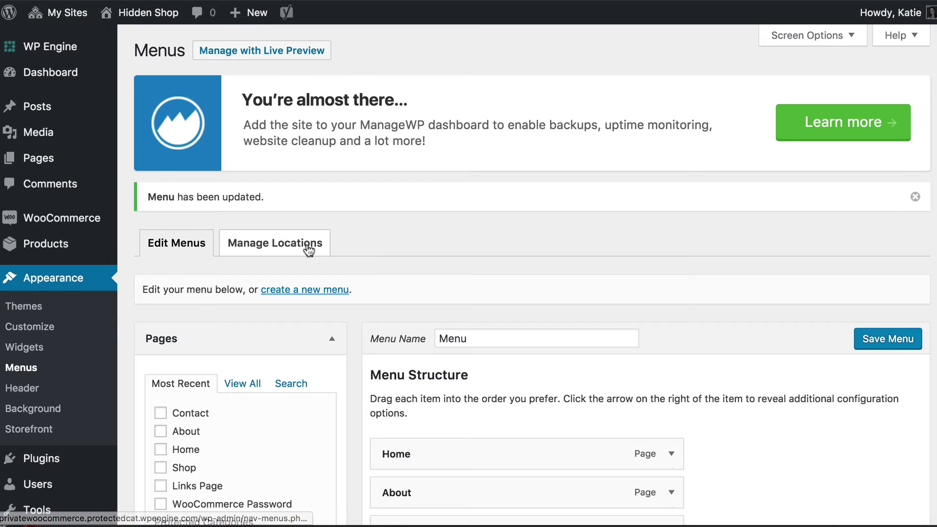
Open WooCommerce Settings on the Products tab.
scroll(308, 249, "down", 3)
scroll(308, 248, "up", 3)
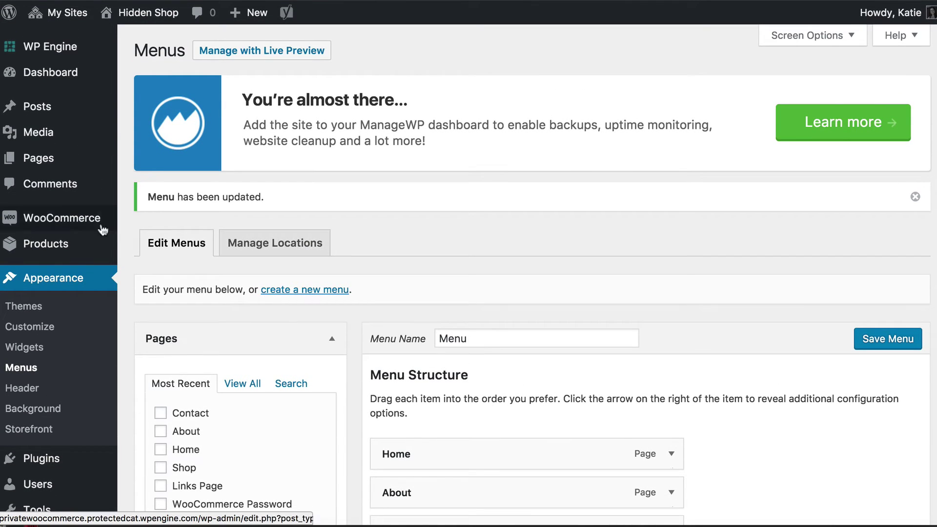
mouse_move(83, 226)
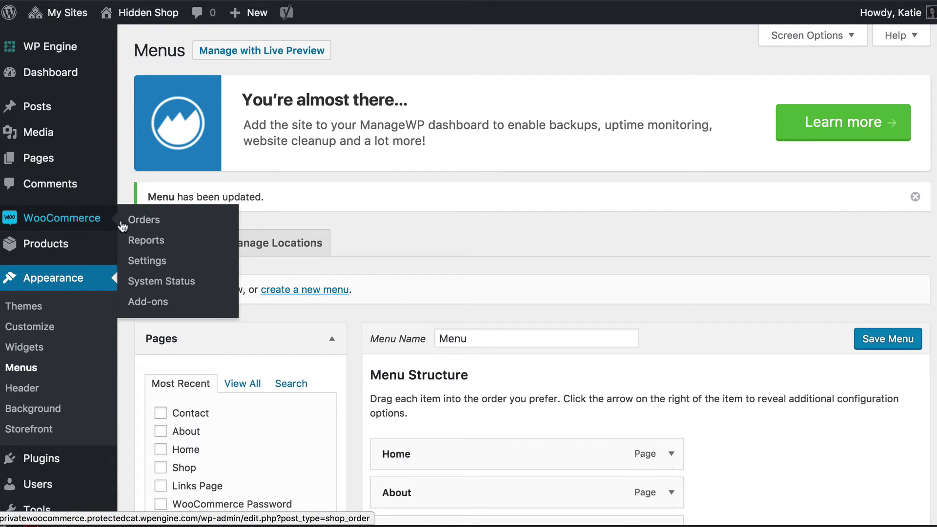
left_click(148, 261)
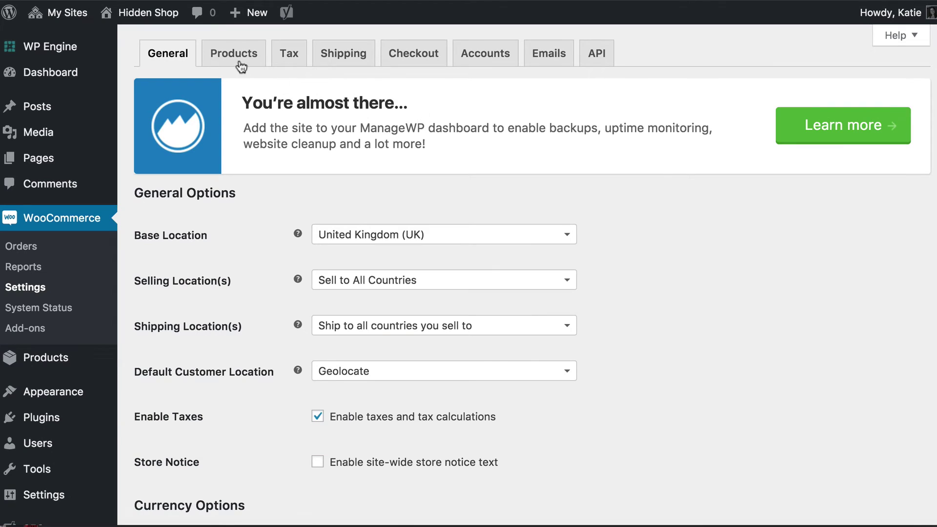
left_click(233, 57)
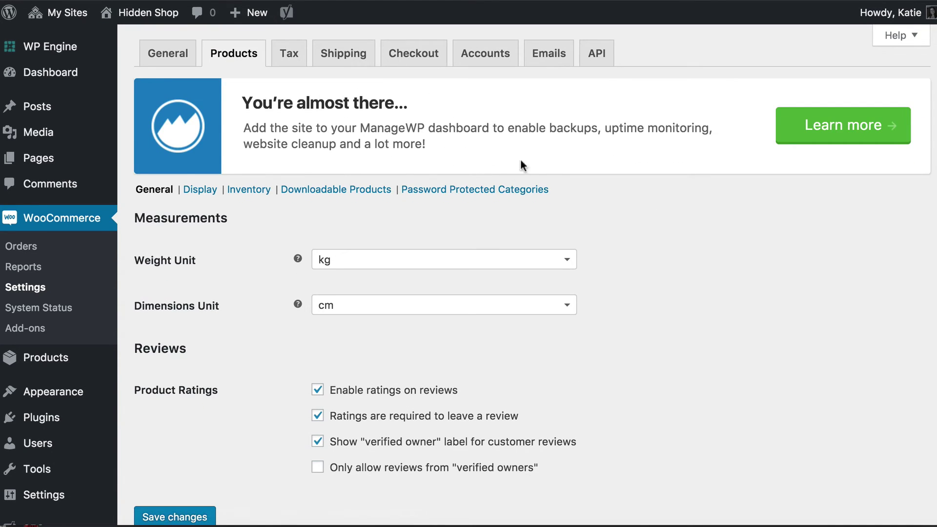
In Password Protected Categories, hide protected items from the public store and navigation menus.
left_click(505, 200)
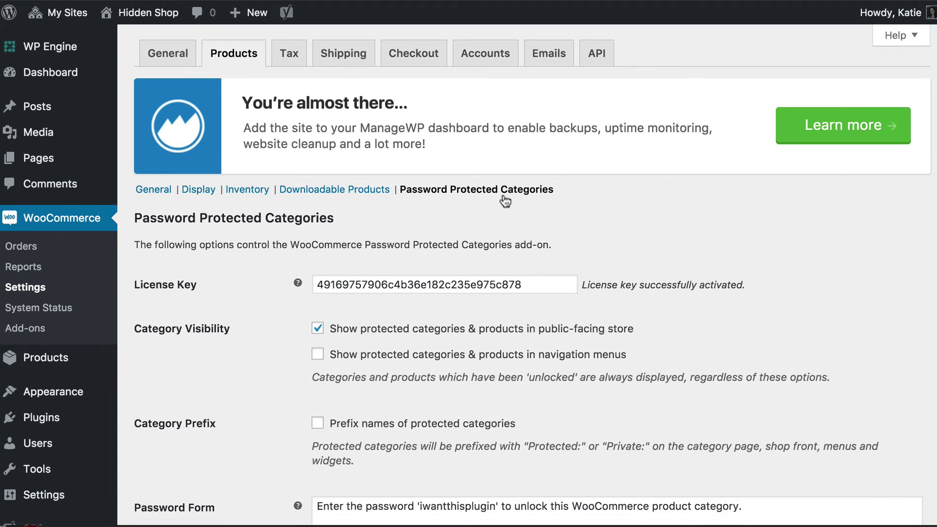
scroll(494, 244, "down", 5)
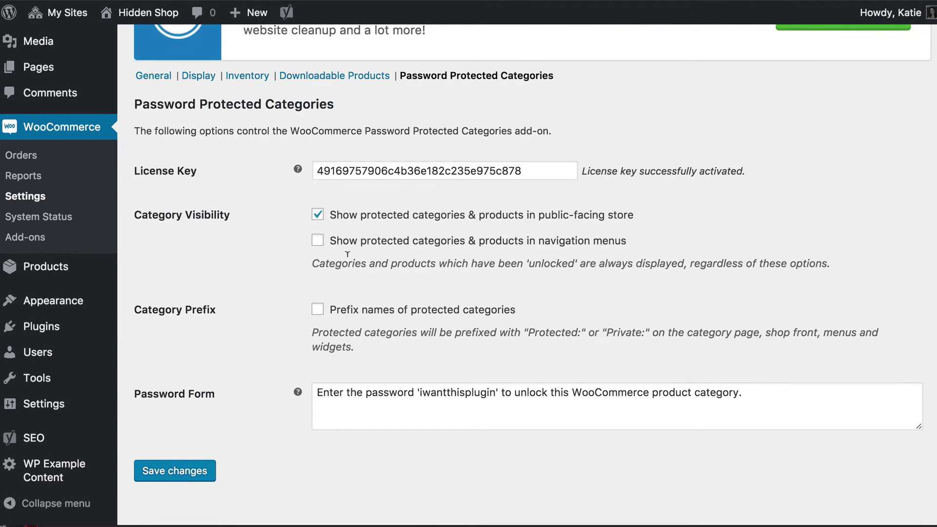
left_click(318, 215)
left_click(318, 220)
left_click(318, 242)
left_click(318, 242)
Select and review the password form message text.
left_click_drag(318, 393, 776, 383)
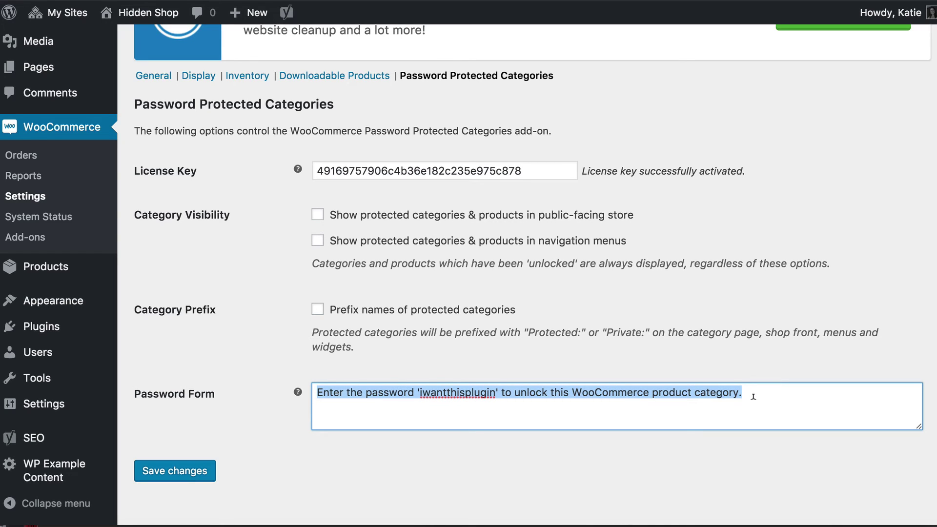
left_click(753, 396)
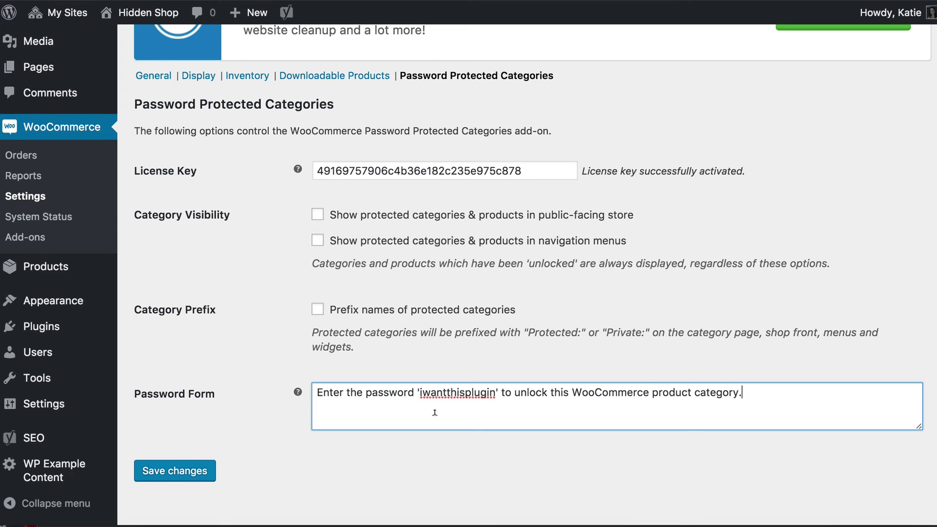
scroll(434, 414, "up", 3)
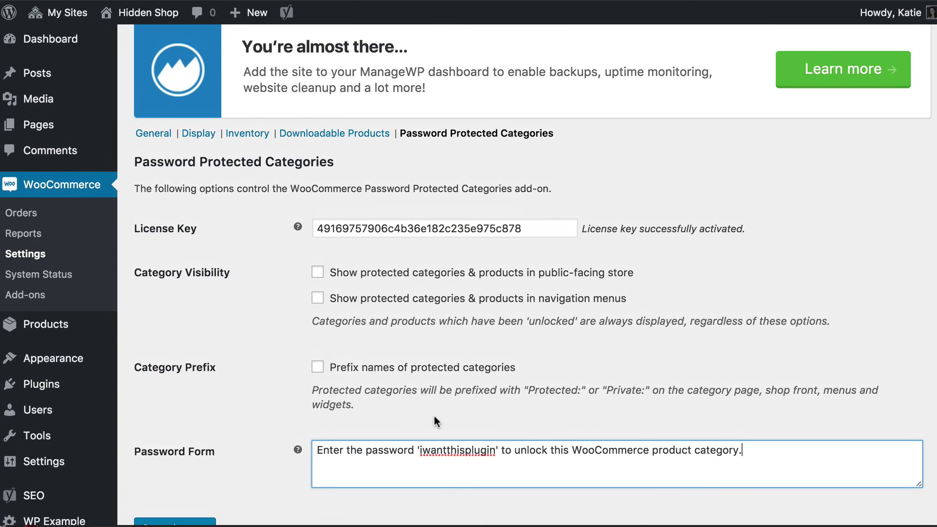
scroll(434, 416, "down", 2)
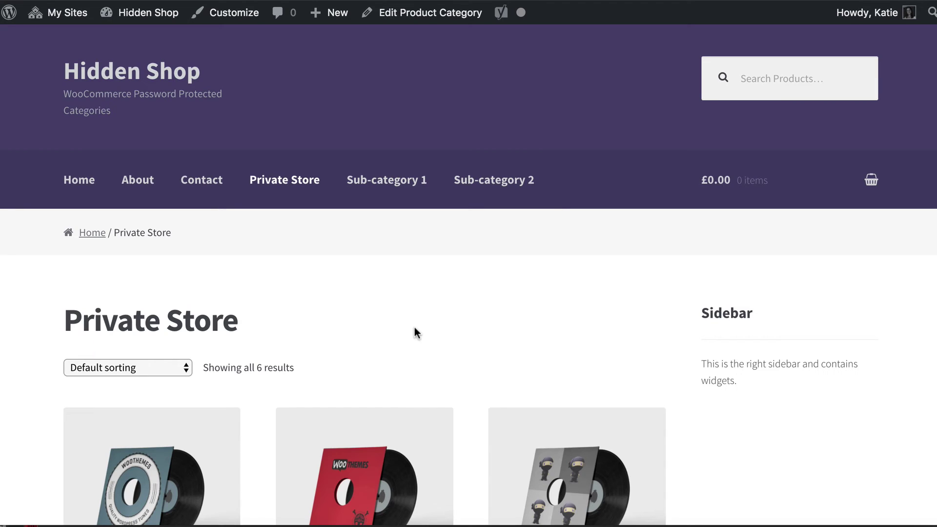
On the live Private Store page, check the header cart dropdown shows an empty £0.00 cart.
scroll(414, 327, "down", 1)
scroll(414, 327, "up", 1)
mouse_move(878, 192)
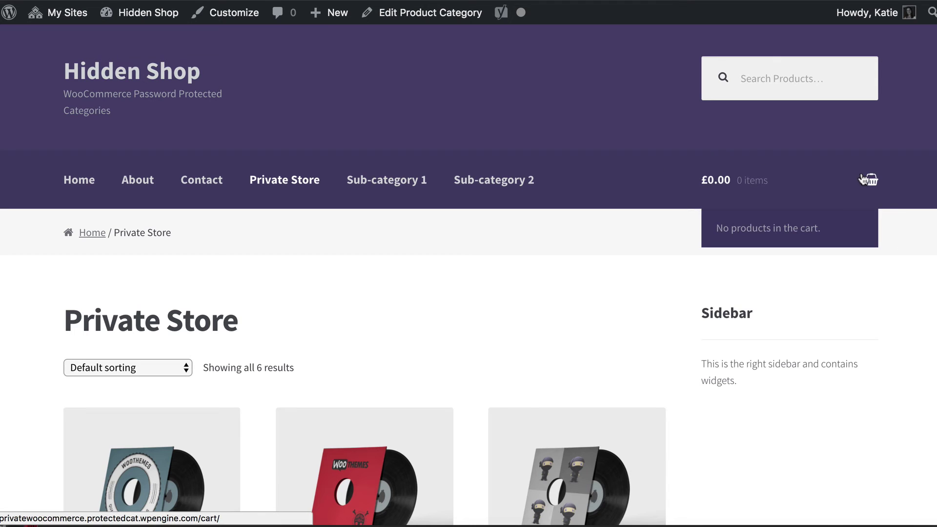
mouse_move(832, 201)
mouse_move(877, 208)
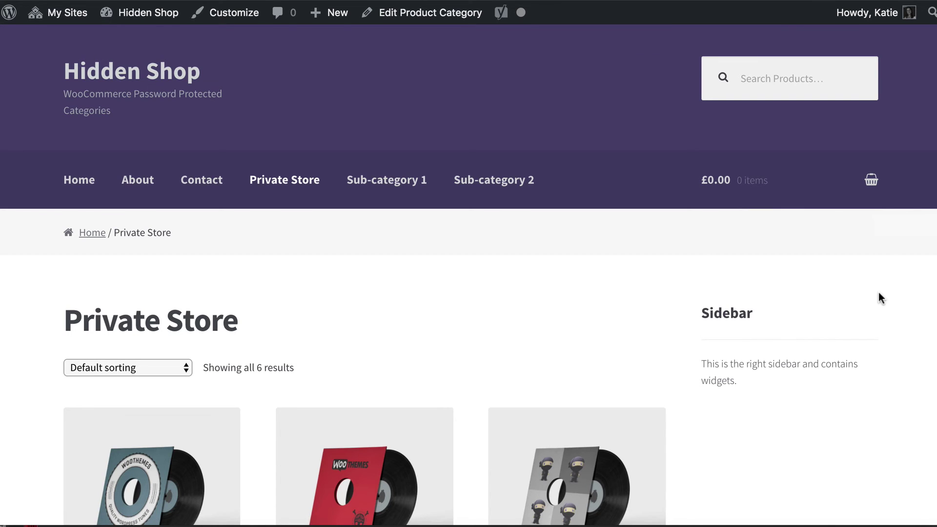
Scroll down to the unlocked products, Woo Album #1 at £9.00, #2 and #3, and select the page text.
scroll(879, 295, "down", 1)
scroll(878, 292, "down", 1)
scroll(878, 293, "down", 3)
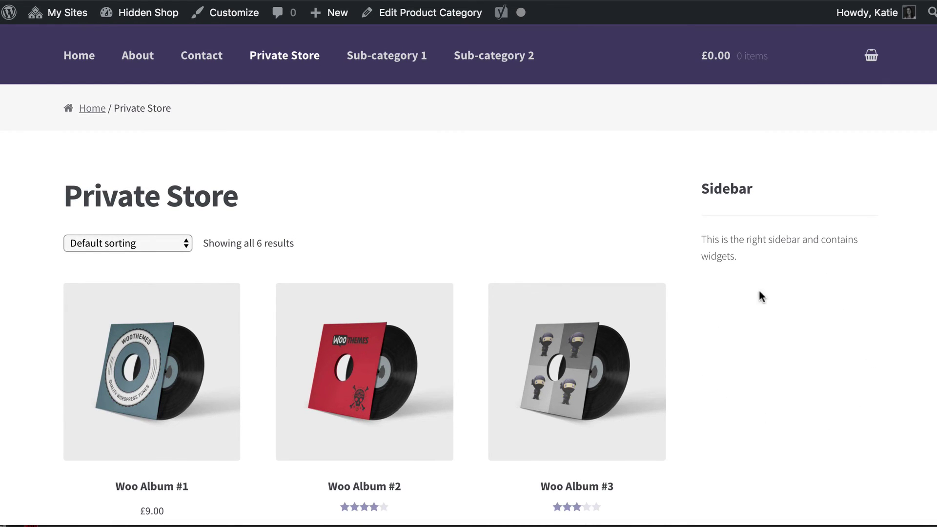
key("ctrl+a")
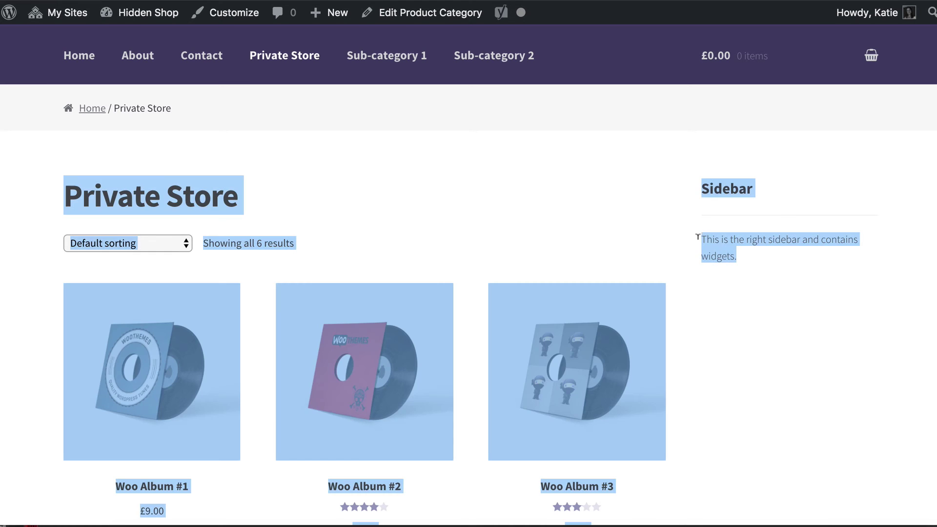
Clear the sidebar text selection and go to the Appearance > Widgets management page.
left_click_drag(703, 238, 736, 249)
left_click(736, 249)
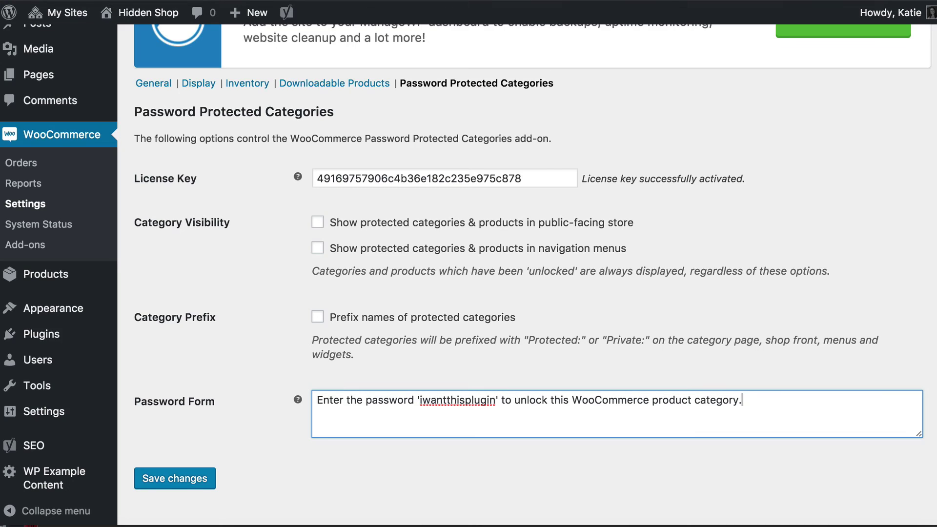
scroll(472, 170, "down", 1)
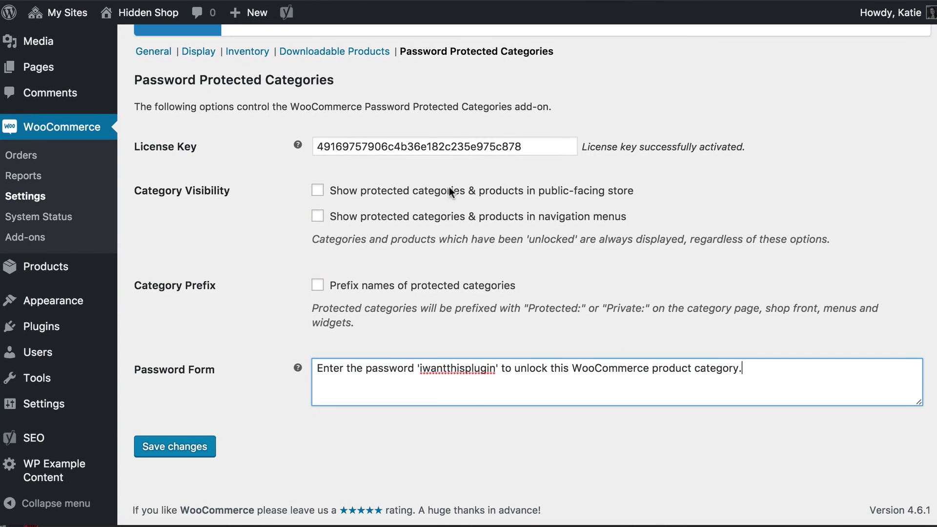
mouse_move(72, 302)
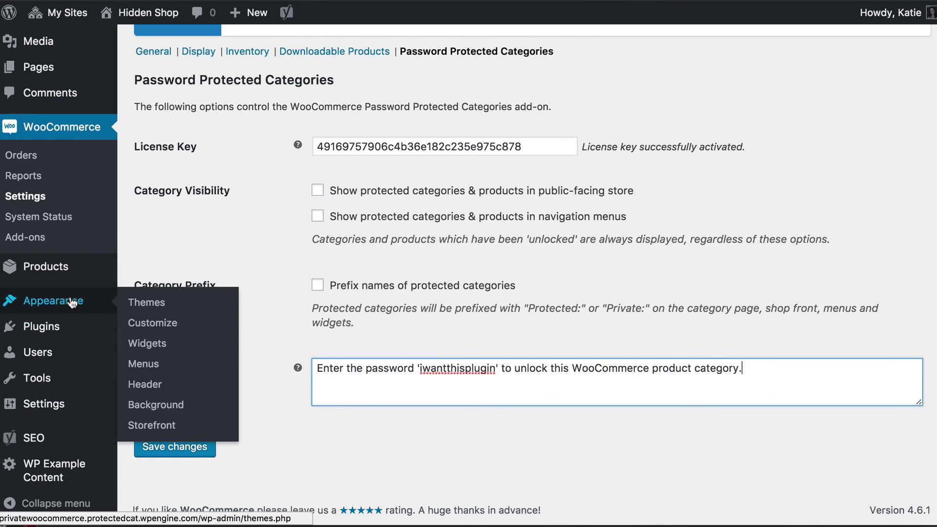
left_click(142, 349)
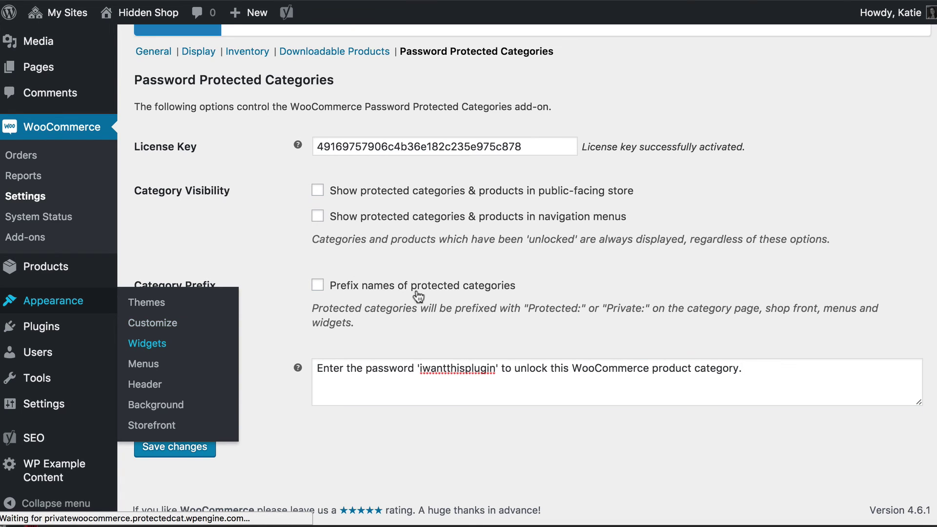
scroll(505, 330, "down", 5)
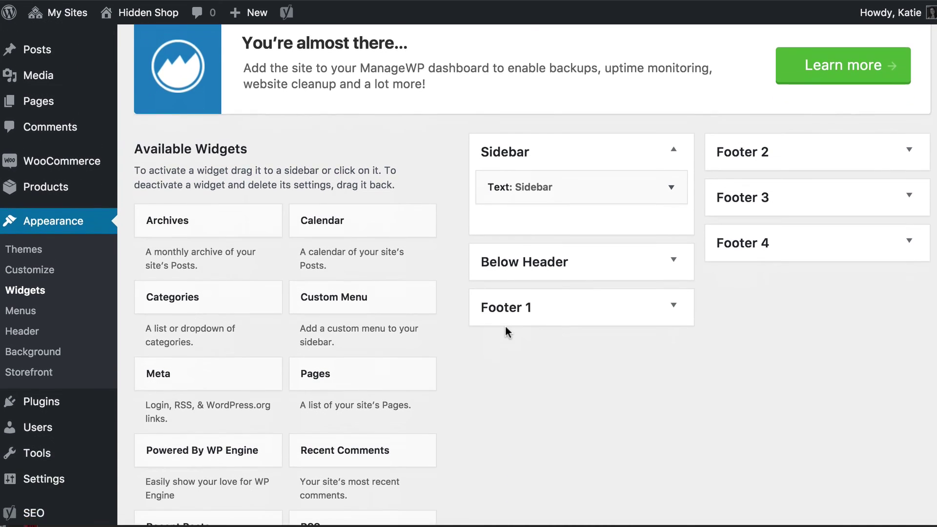
scroll(507, 328, "up", 4)
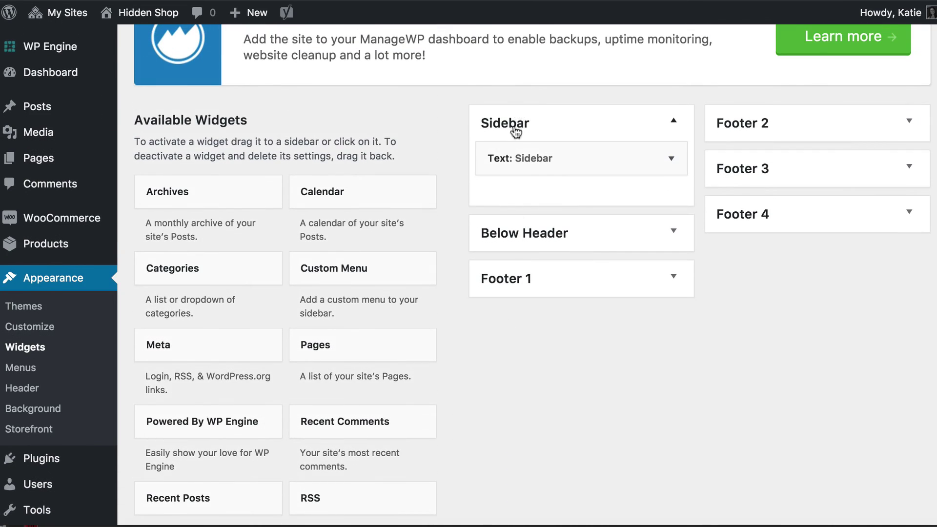
scroll(365, 376, "down", 7)
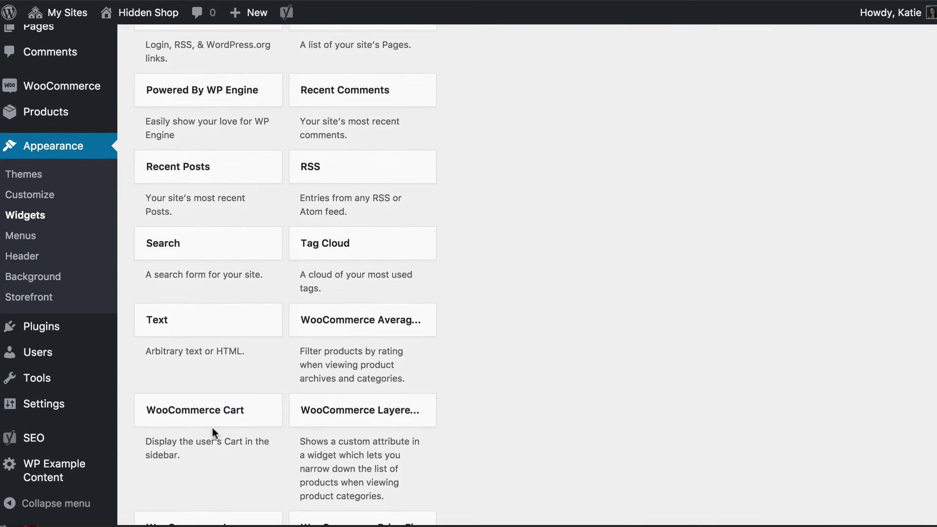
Put the WooCommerce Cart widget atop Sidebar with 'Hide if cart is empty', save, and view Home.
left_click_drag(180, 420, 564, 25)
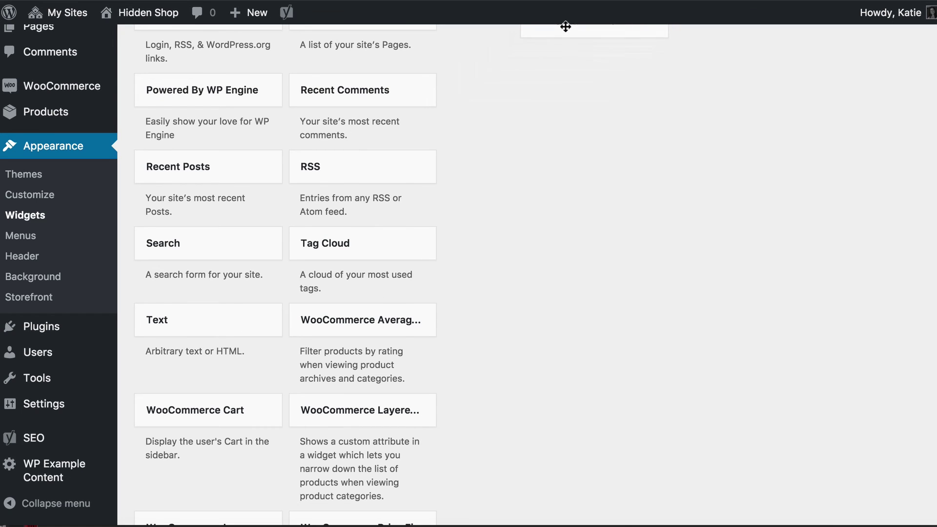
left_click_drag(229, 405, 554, 173)
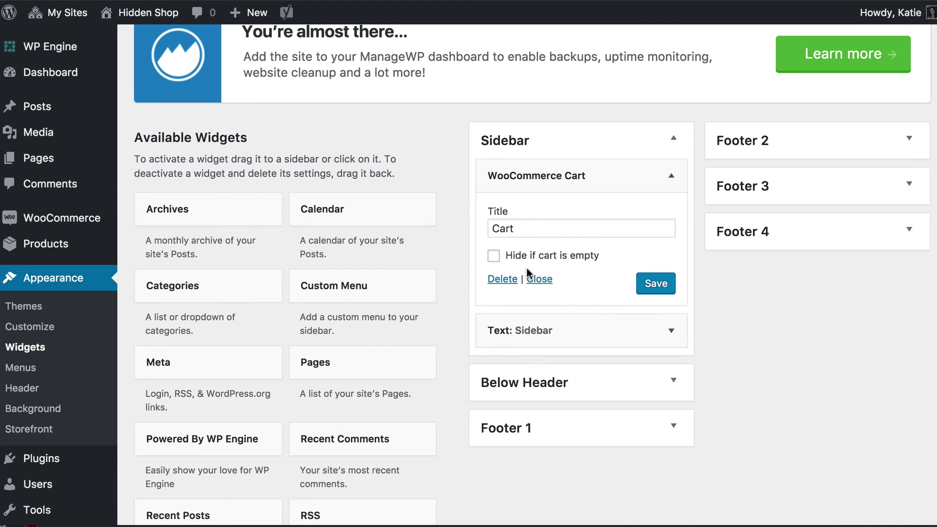
left_click(493, 256)
left_click(655, 290)
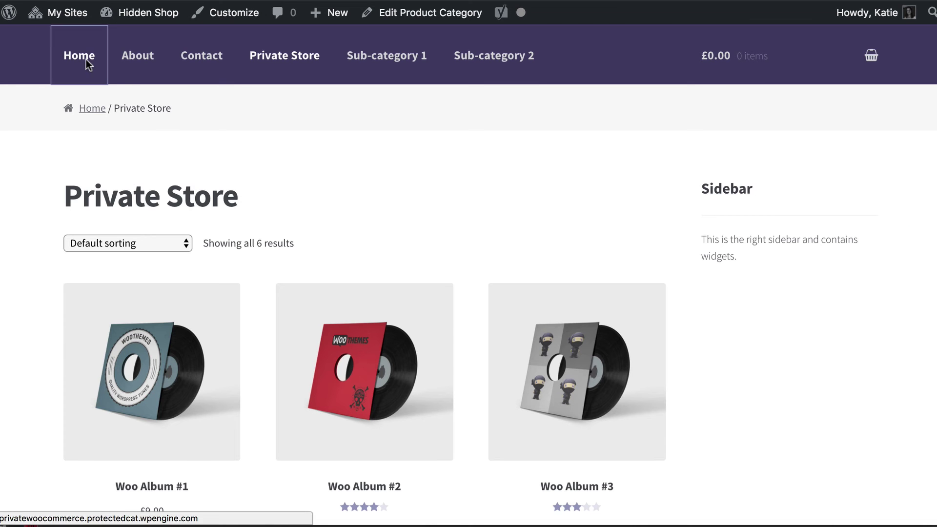
left_click(87, 60)
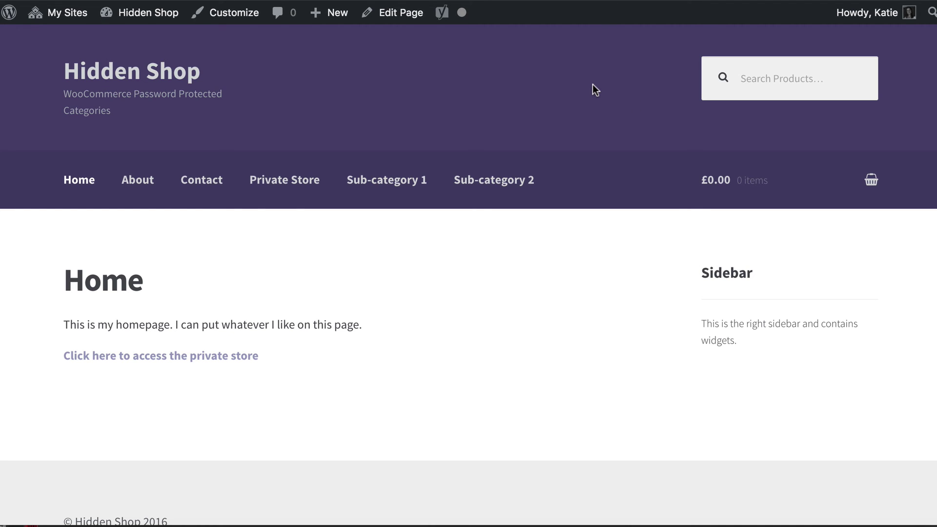
Open the Private Store category and add Woo Album #1 (£9.00) to the cart.
left_click(283, 193)
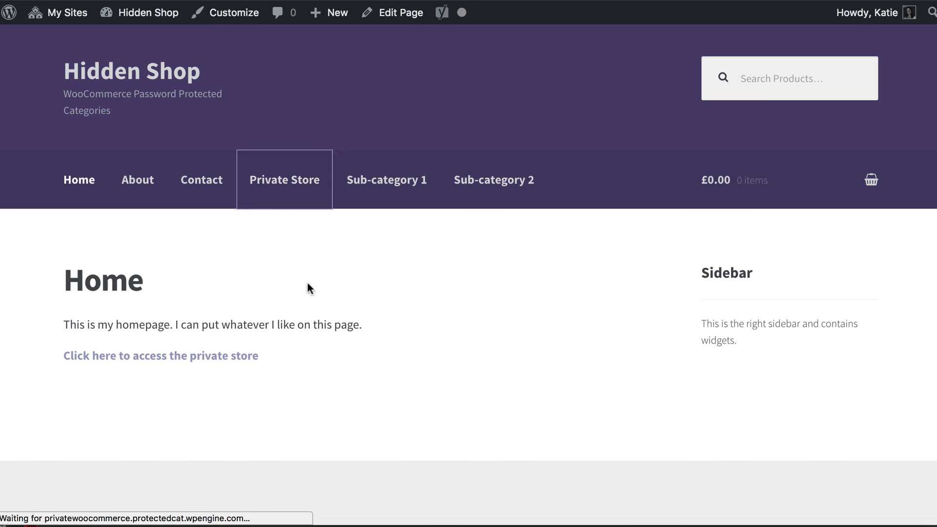
scroll(332, 339, "down", 3)
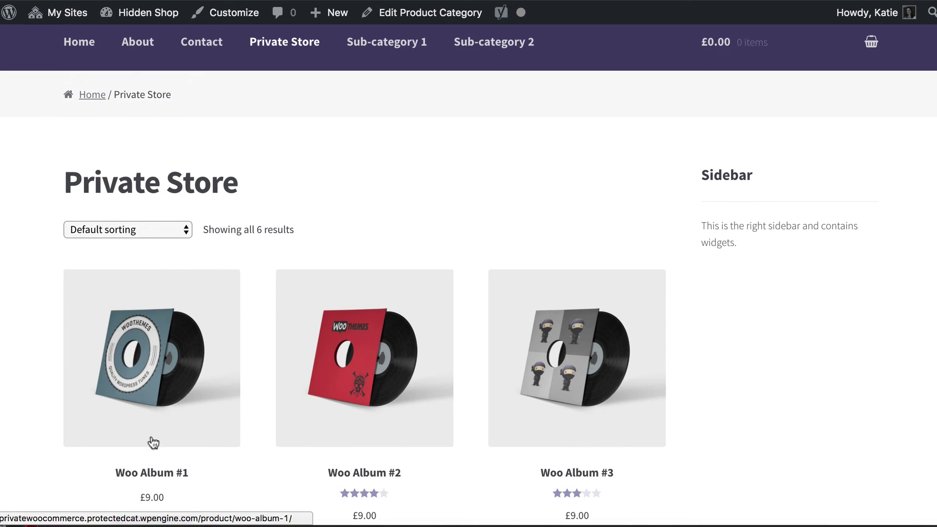
scroll(153, 442, "down", 3)
left_click(153, 411)
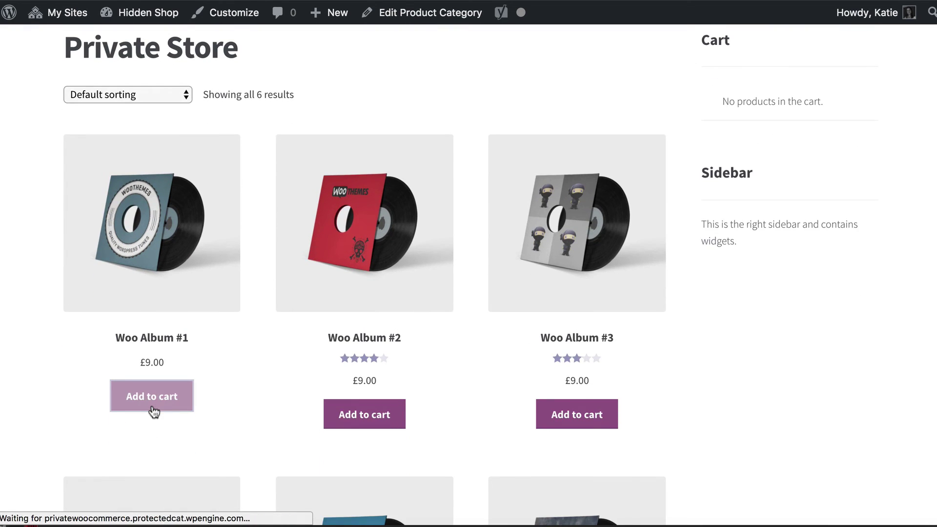
Reload Private Store and check the sidebar Cart widget lists Woo Album #1, 1 × £9.00, subtotal £9.00.
scroll(706, 318, "down", 2)
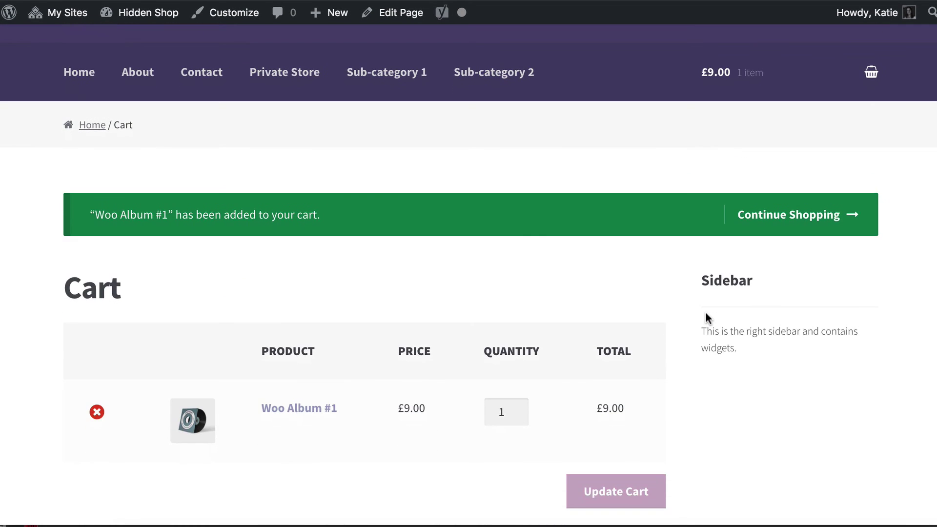
scroll(705, 318, "down", 2)
scroll(708, 302, "up", 2)
scroll(487, 336, "down", 2)
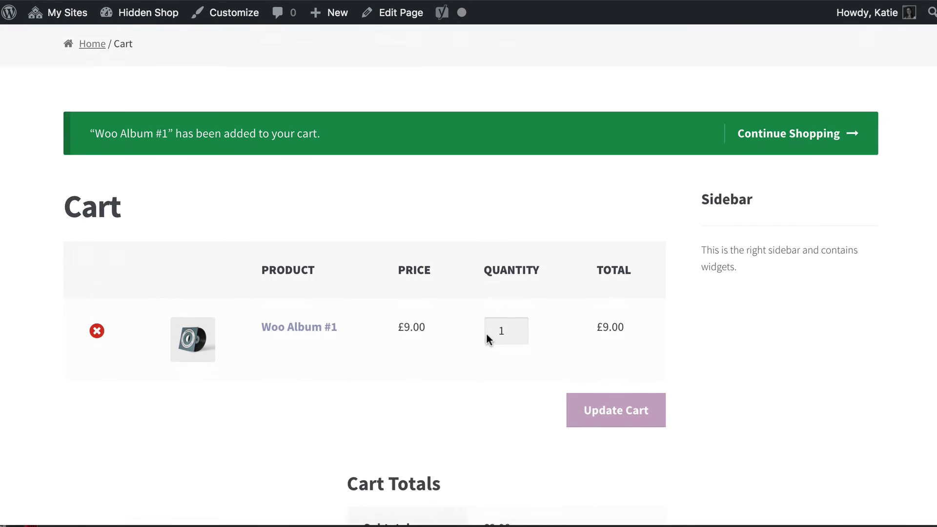
scroll(487, 335, "up", 3)
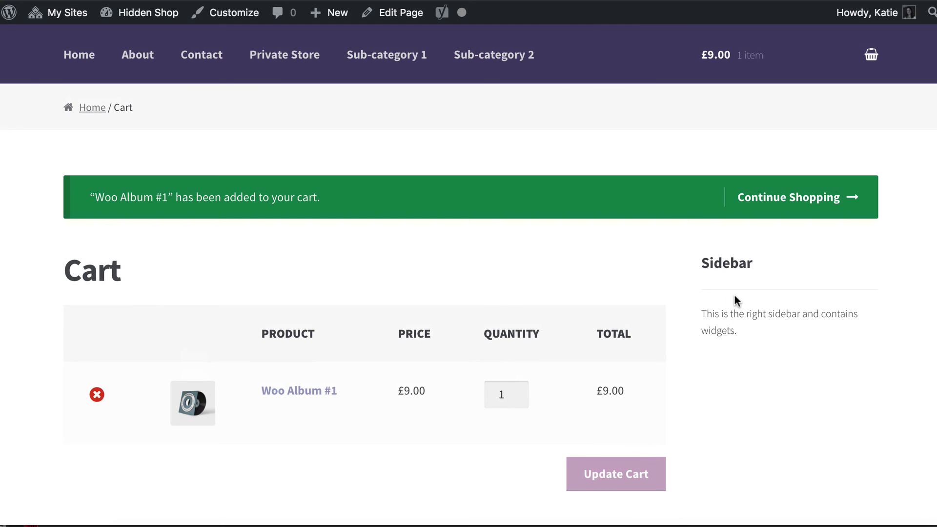
left_click(292, 64)
scroll(453, 322, "down", 1)
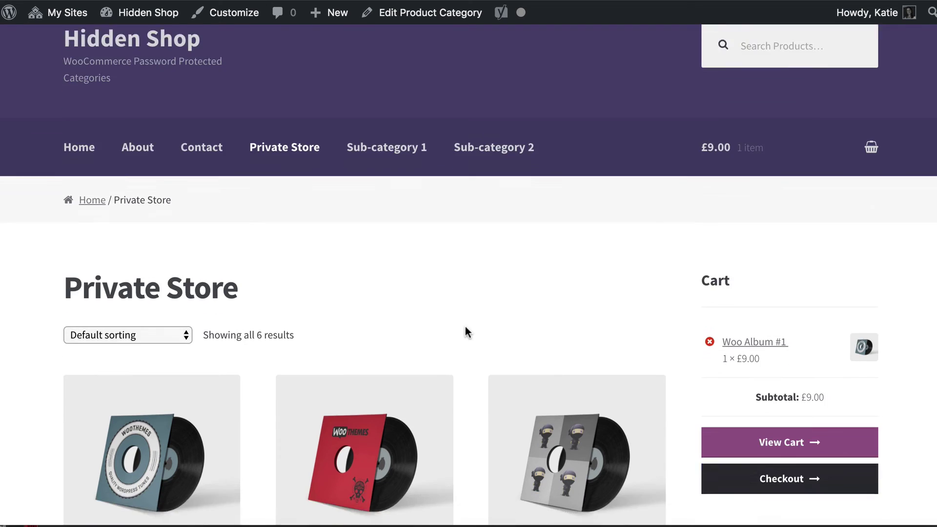
scroll(465, 326, "down", 5)
scroll(686, 291, "up", 2)
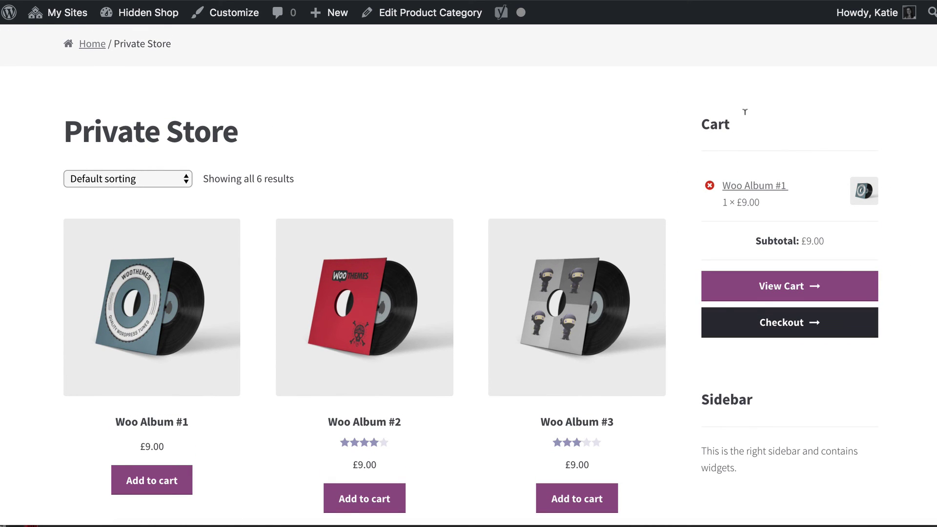
scroll(892, 311, "up", 3)
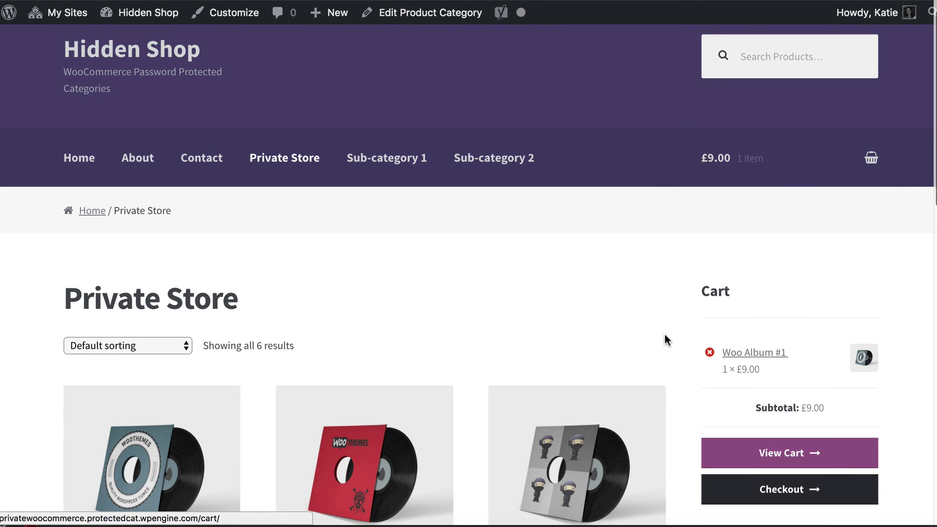
scroll(667, 340, "down", 4)
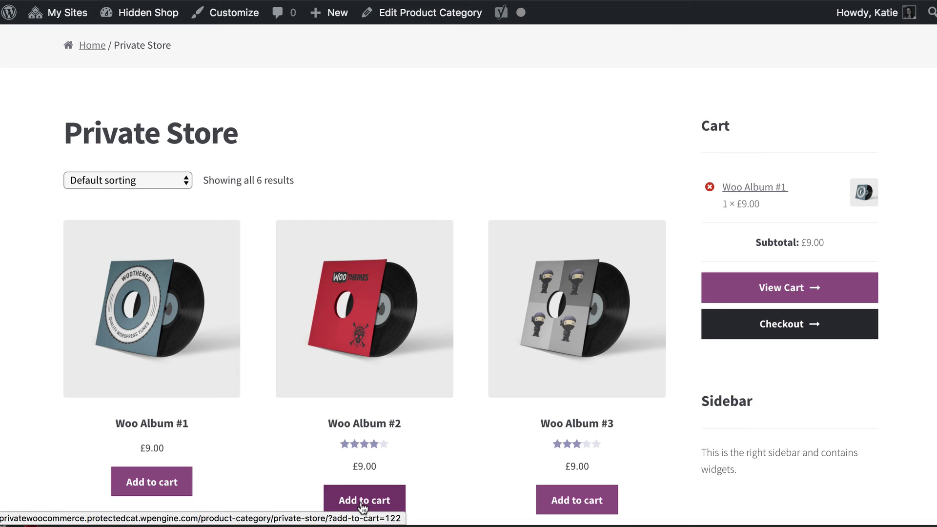
scroll(363, 507, "down", 2)
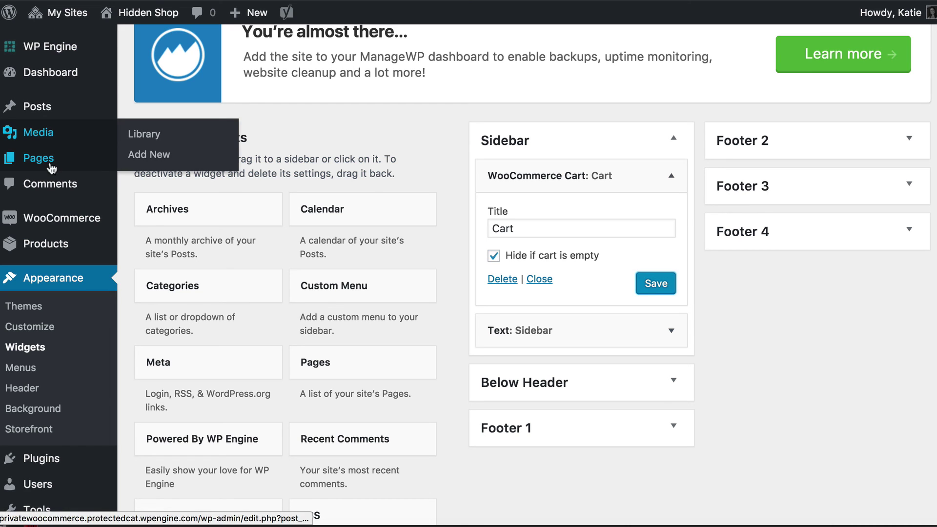
left_click(51, 168)
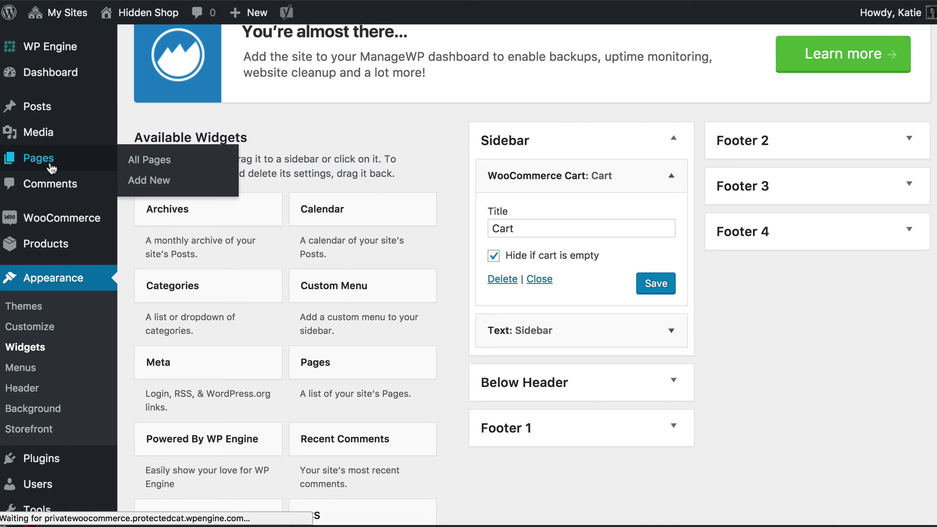
scroll(336, 297, "down", 2)
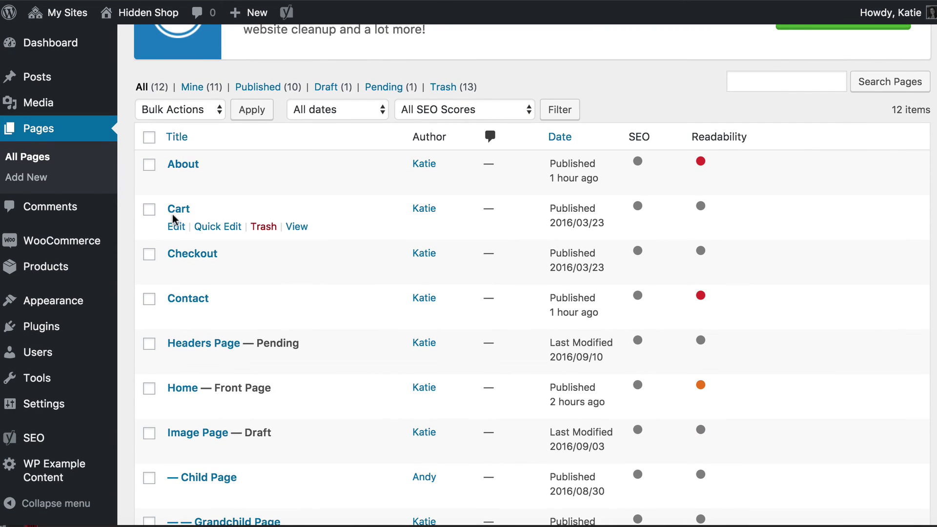
scroll(190, 253, "down", 6)
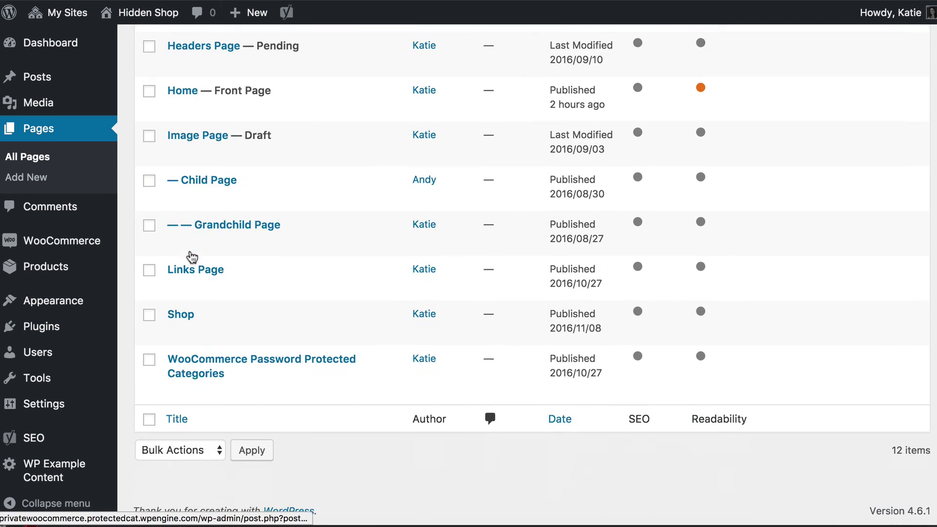
mouse_move(178, 328)
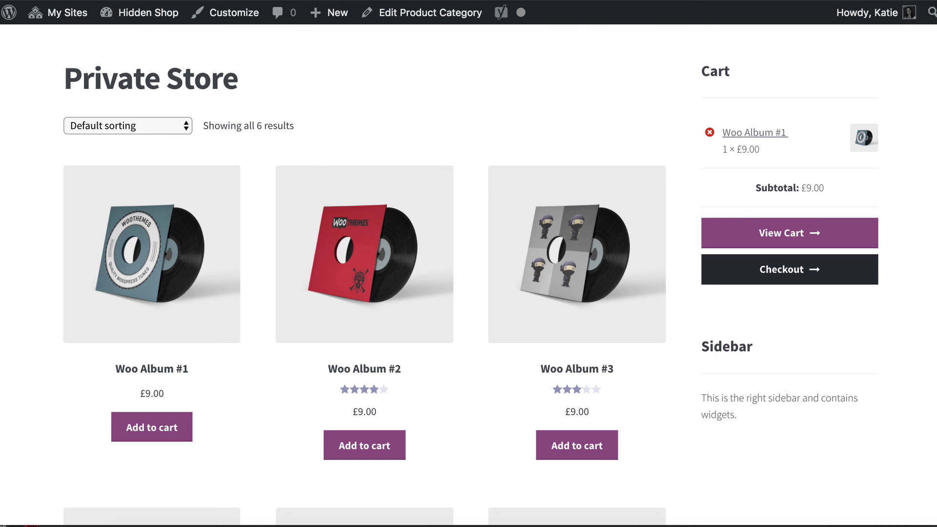
Go to the Home page and check its sidebar Cart lists Woo Album #1 at £9.00.
scroll(402, 92, "up", 5)
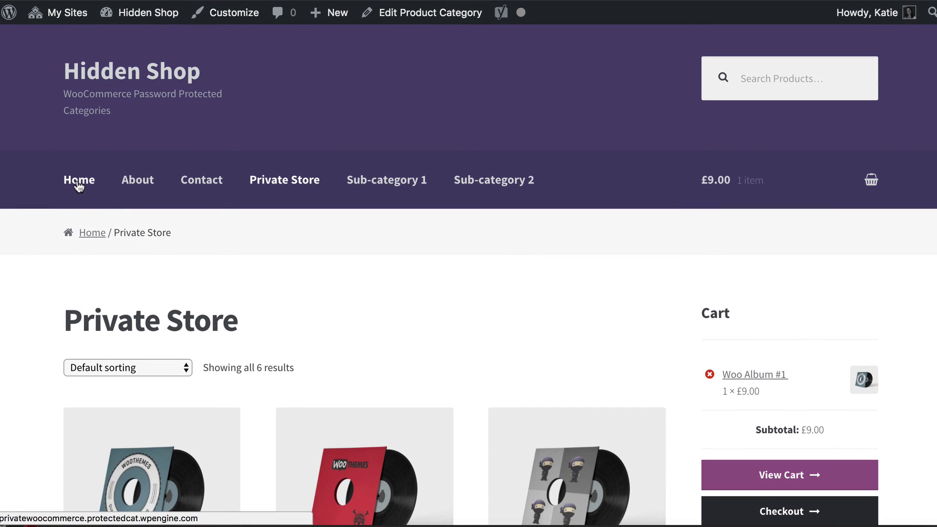
left_click(78, 184)
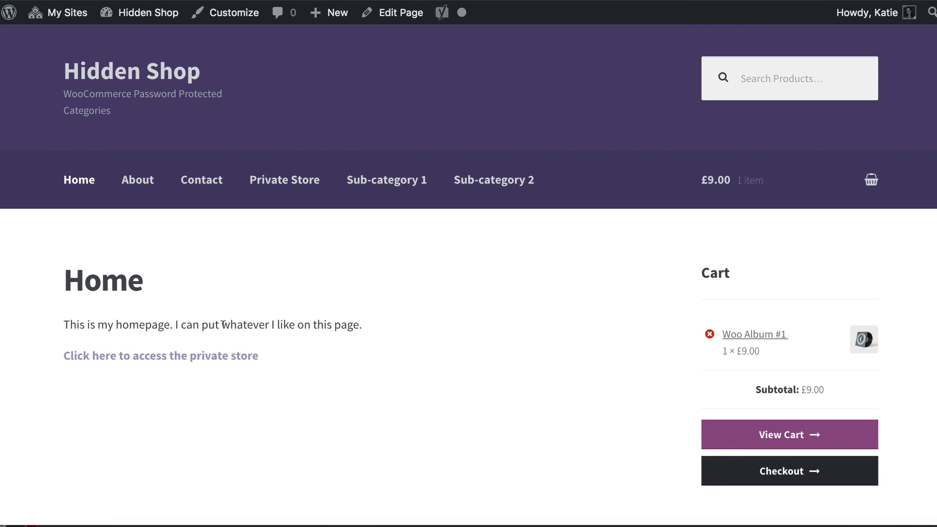
scroll(223, 322, "down", 1)
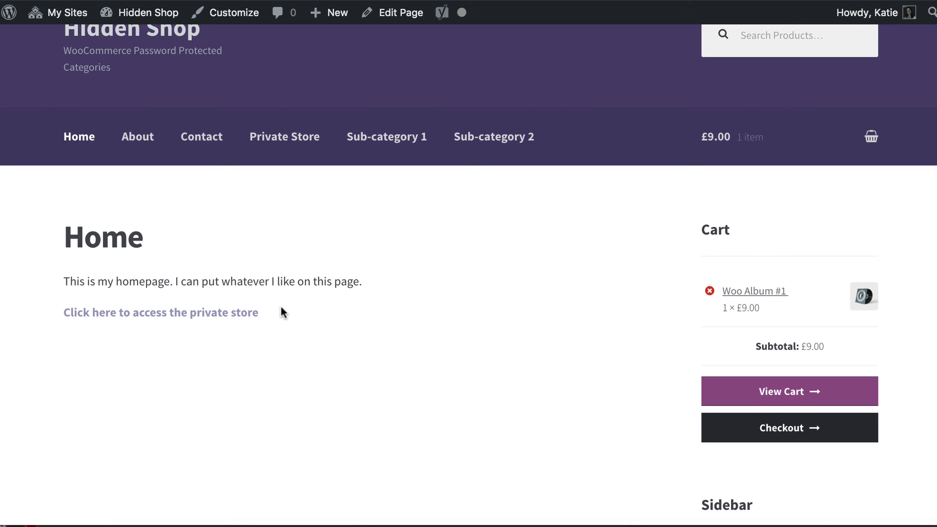
scroll(281, 308, "up", 2)
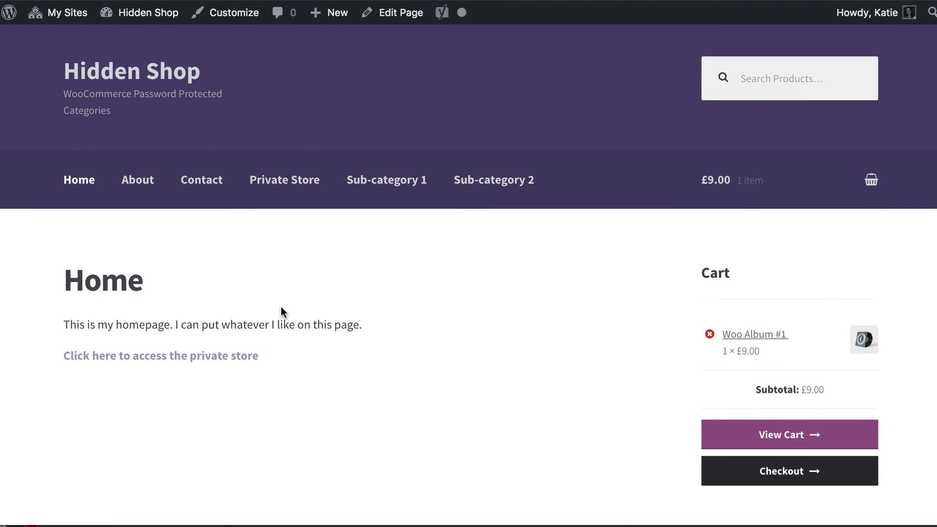